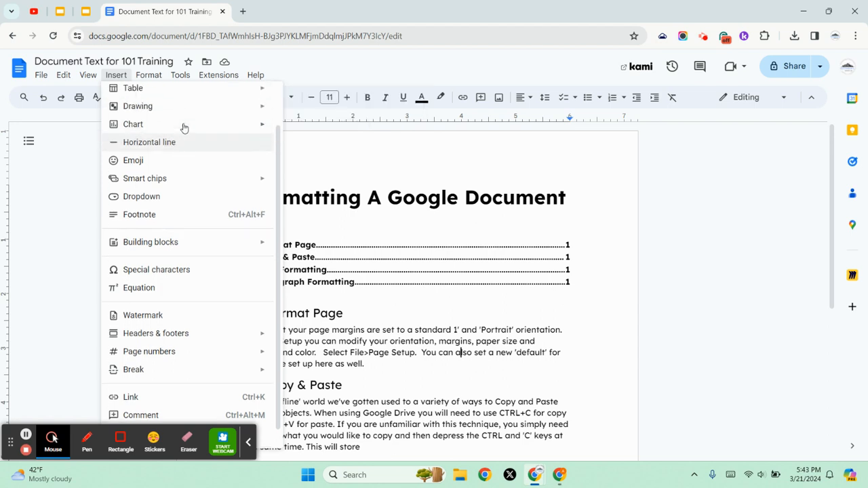
Step: Open the web image search inside the document, search for "document" and browse the image results
mouse_move(242, 91)
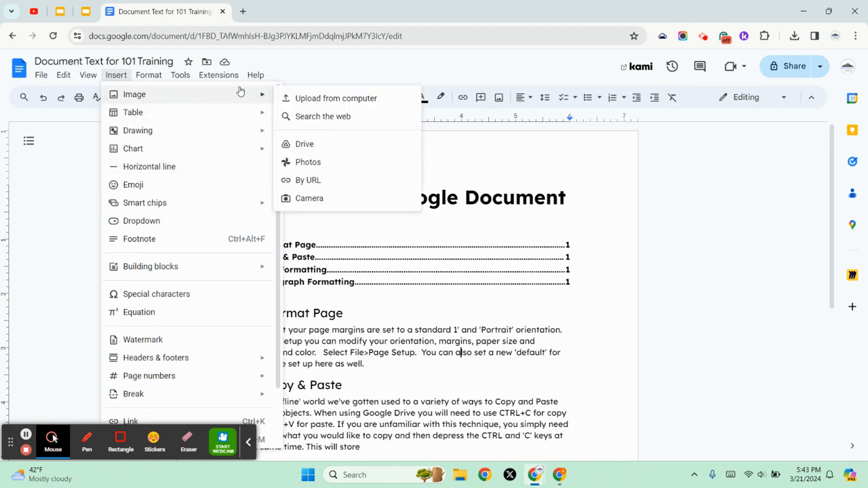
left_click(339, 116)
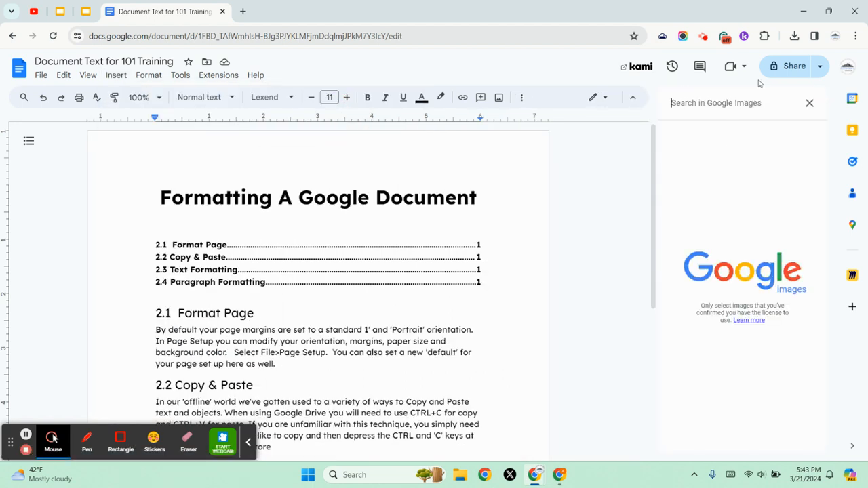
type("docume")
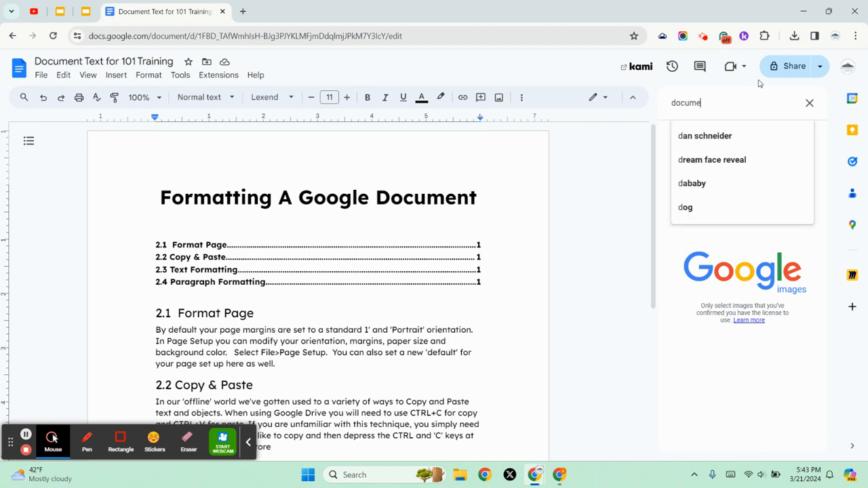
type("nt")
key("Return")
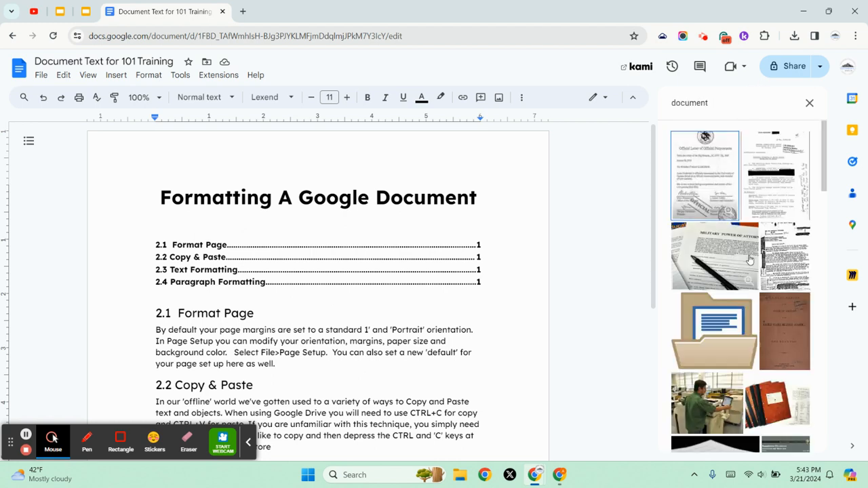
scroll(750, 259, "down", 3)
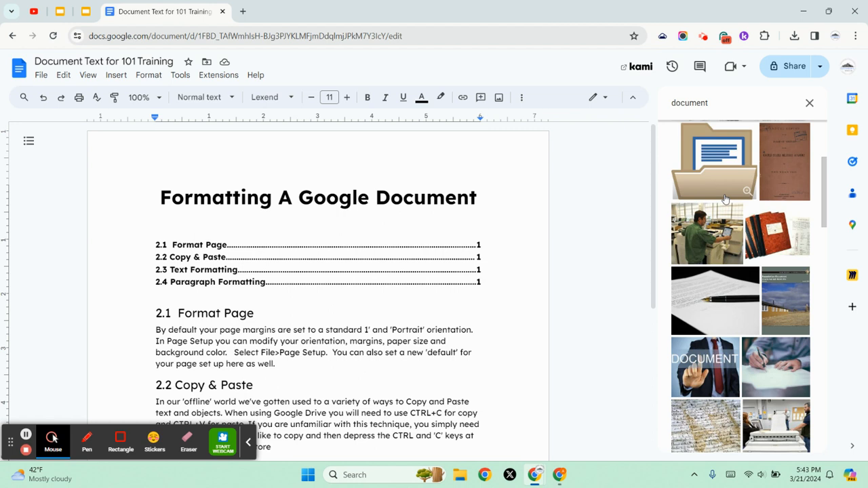
scroll(723, 201, "up", 3)
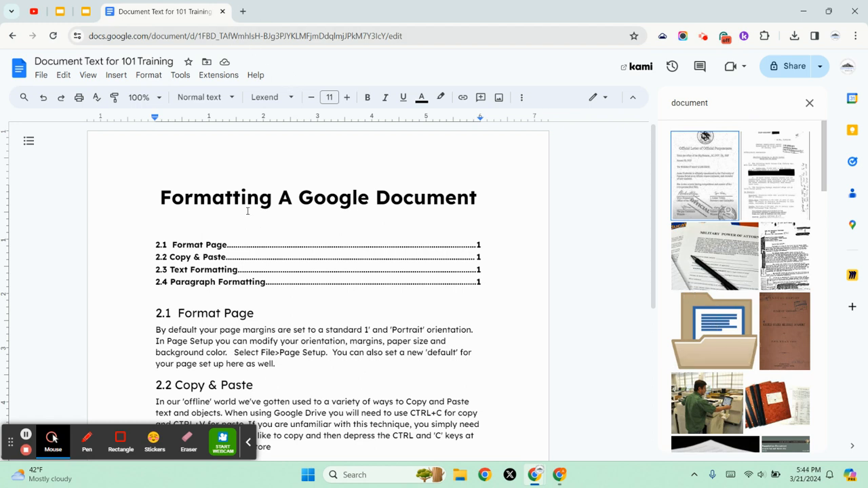
Step: Search Google for "image of document" in a new browser tab and show only the image results
left_click(243, 11)
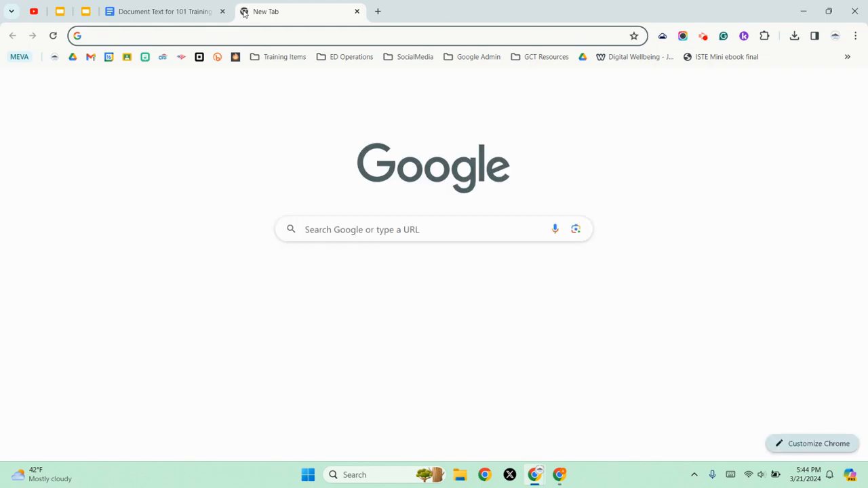
type("image of ")
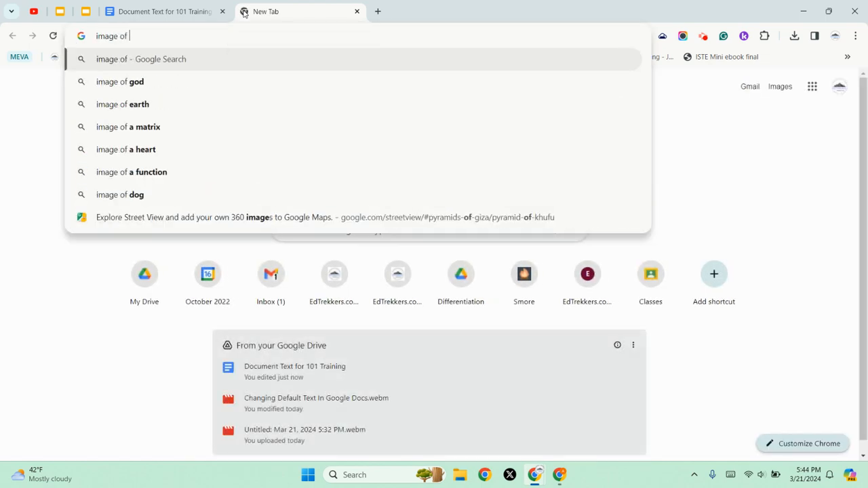
type("document")
key("Return")
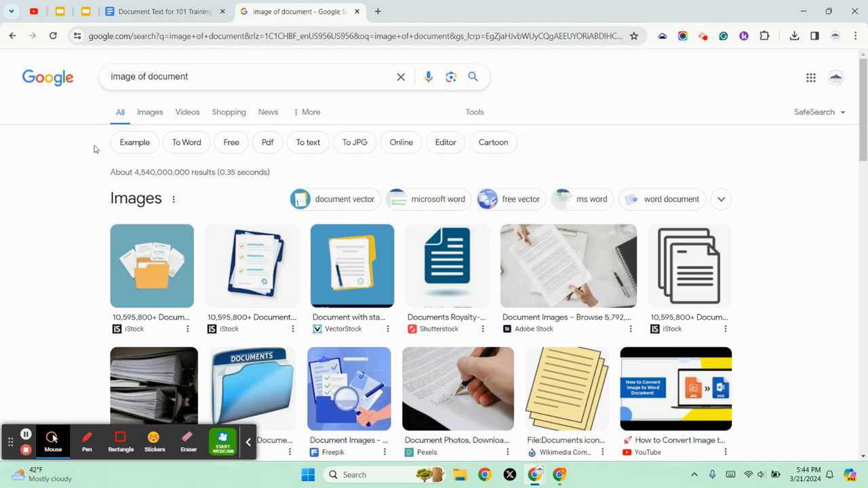
left_click(146, 114)
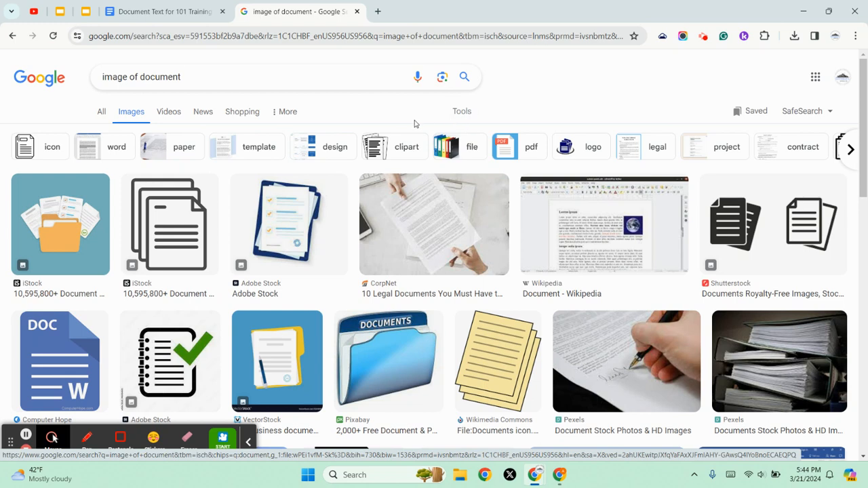
Step: Filter the image results by the colour blue and the Clip Art type, check the usage rights options, and browse the results
left_click(460, 112)
left_click(133, 131)
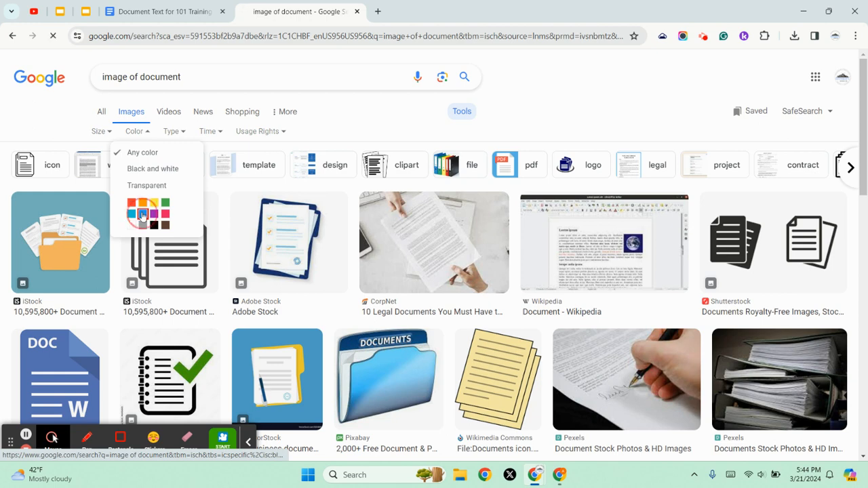
left_click(143, 213)
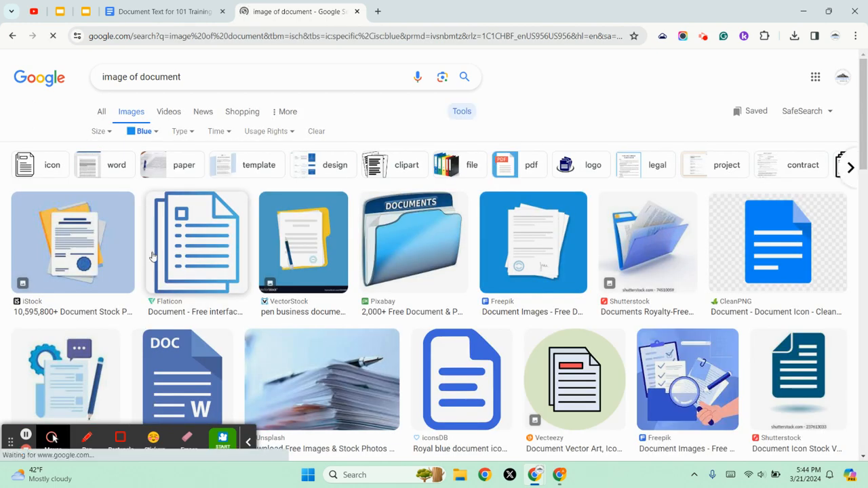
left_click(185, 131)
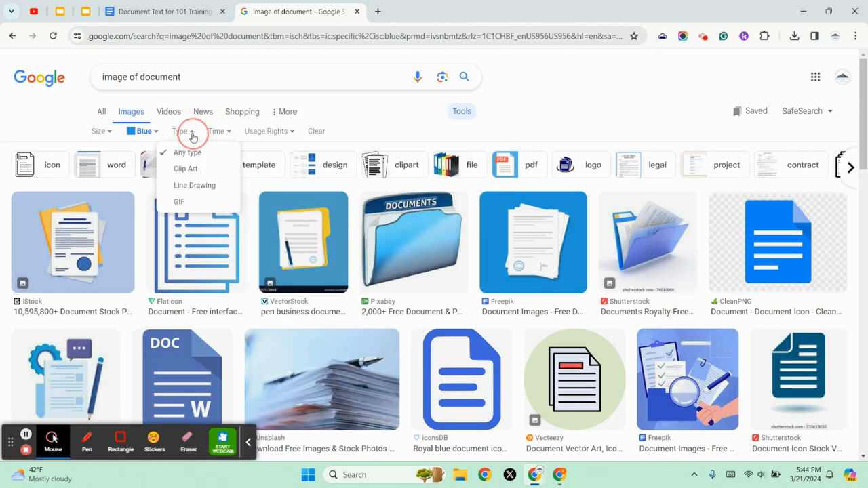
left_click(185, 169)
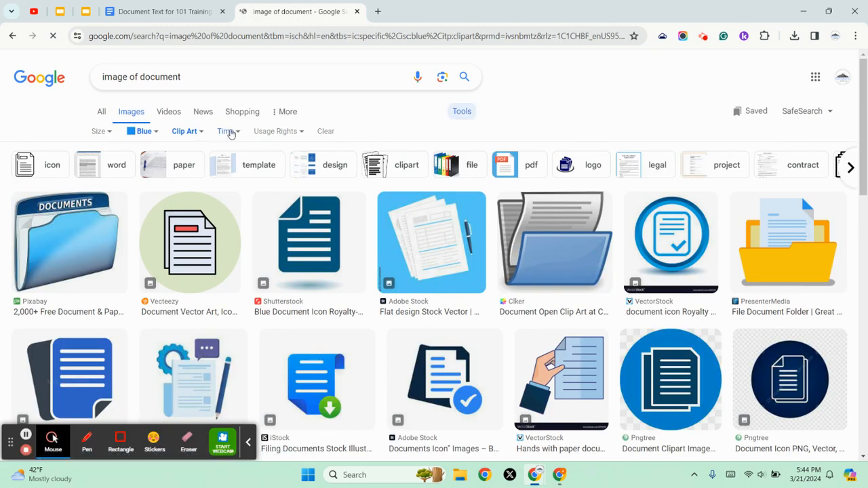
left_click(283, 133)
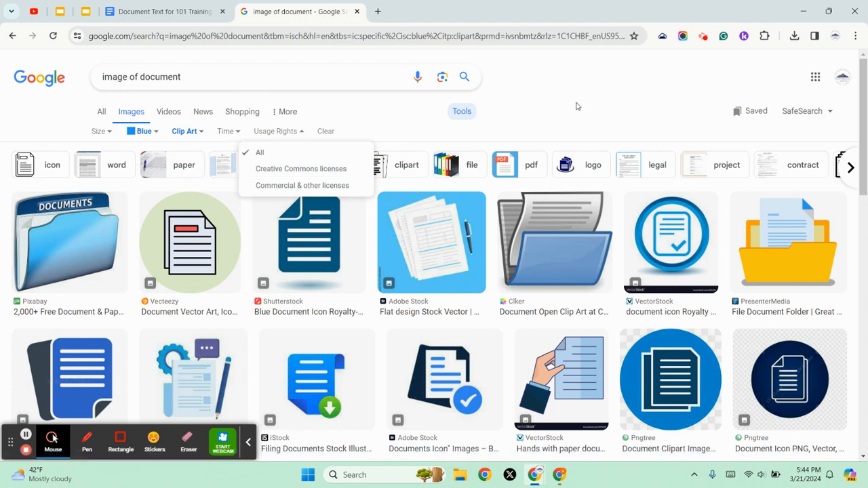
scroll(681, 291, "down", 2)
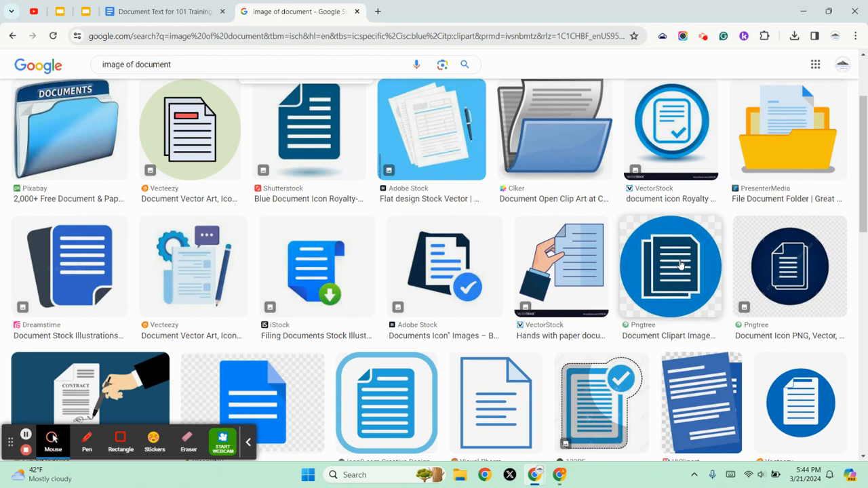
Step: Copy the blue circular Pngtree document icon and paste it before the "2.1 Format Page" heading in the Google document
right_click(681, 264)
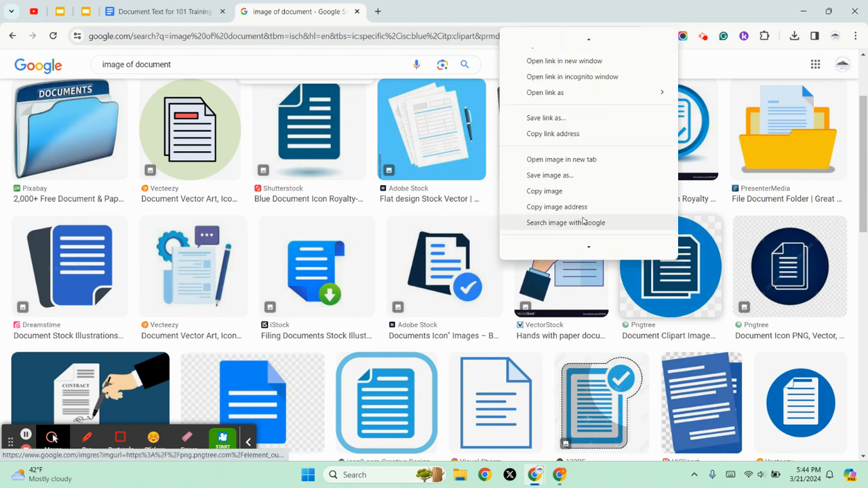
left_click(578, 195)
left_click(180, 6)
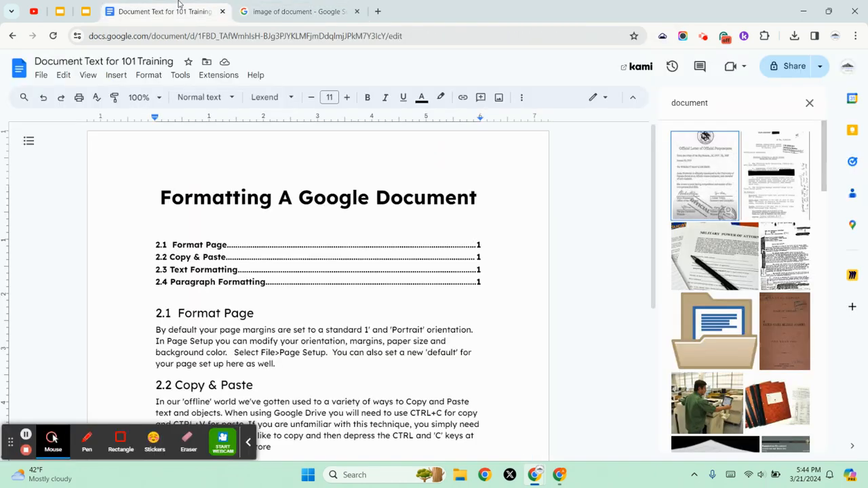
left_click(99, 315)
key("ctrl+v")
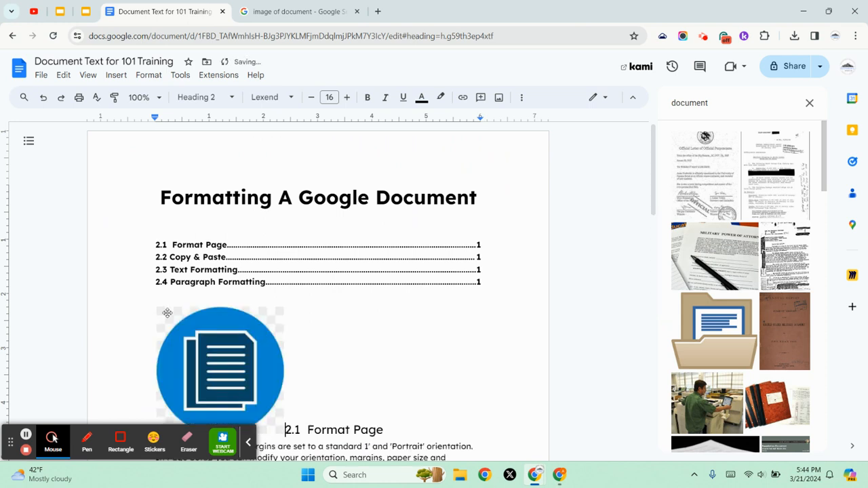
Step: Delete the pasted blue document icon and close the web image search
left_click(223, 356)
key("Delete")
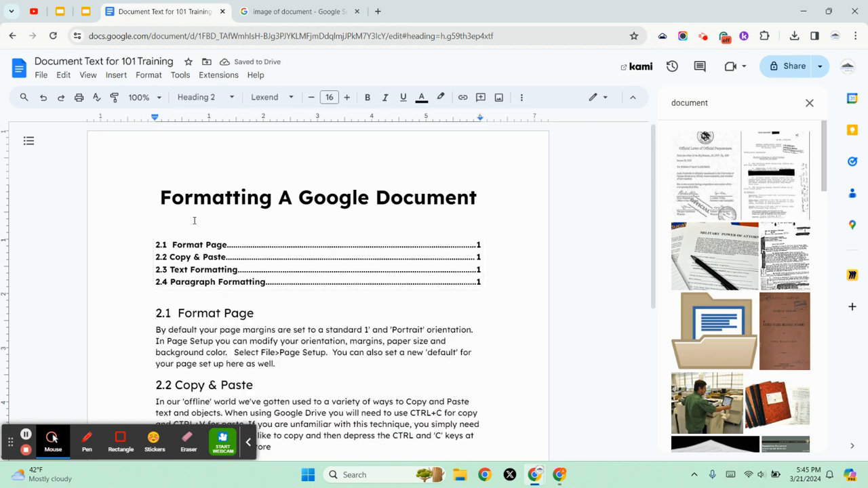
left_click(810, 104)
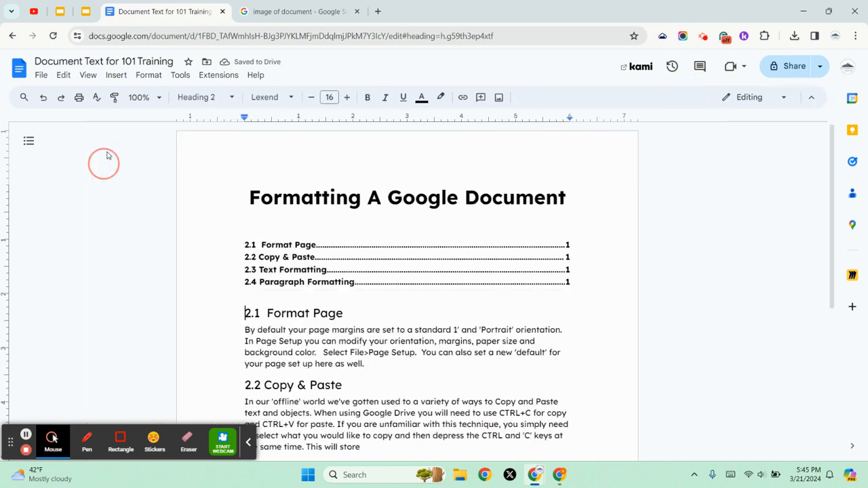
Step: Insert the beige folder picture from the web image search before the "2.1 Format Page" heading
left_click(116, 75)
mouse_move(128, 100)
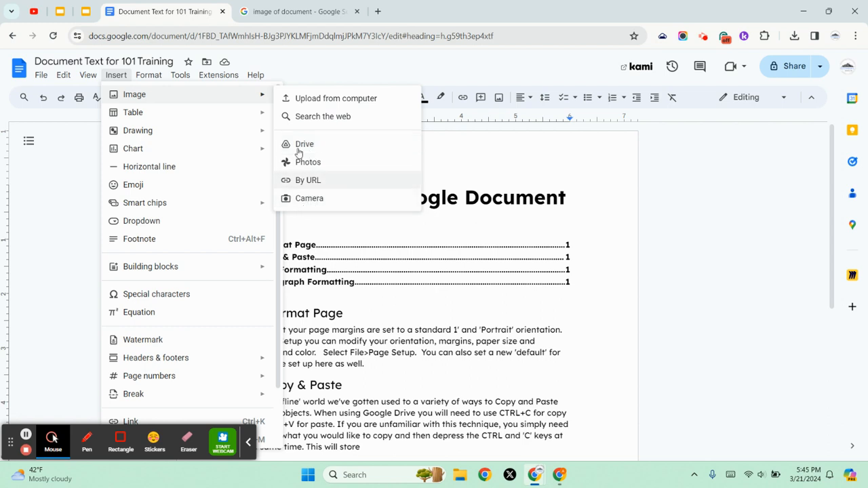
left_click(311, 115)
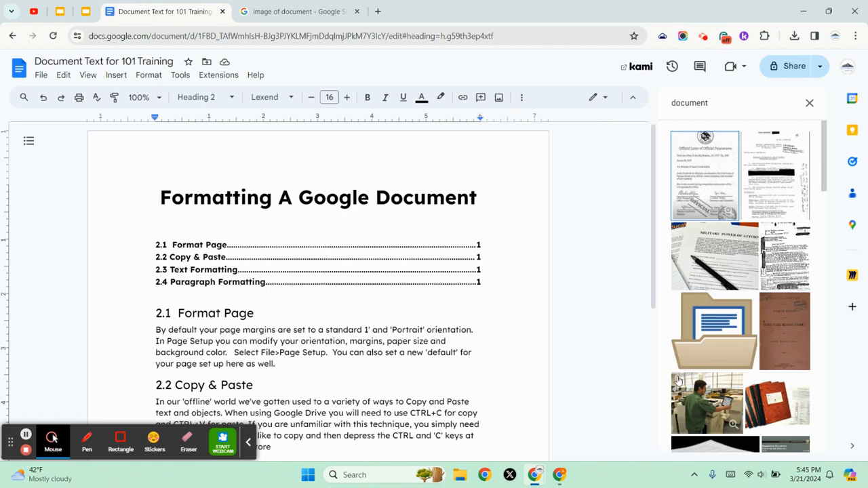
left_click(716, 321)
scroll(716, 320, "down", 2)
left_click(797, 437)
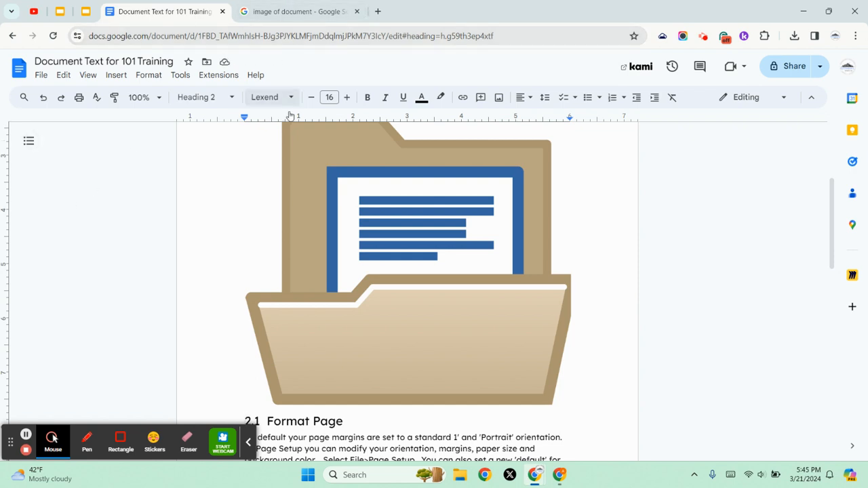
Step: Shrink the folder image proportionally to about 1.4 inches wide, then deselect it
left_click(446, 274)
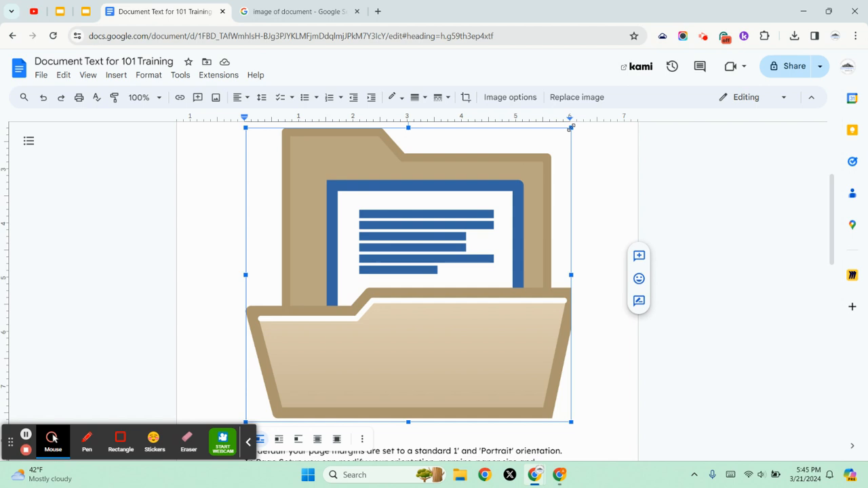
left_click_drag(570, 127, 426, 284)
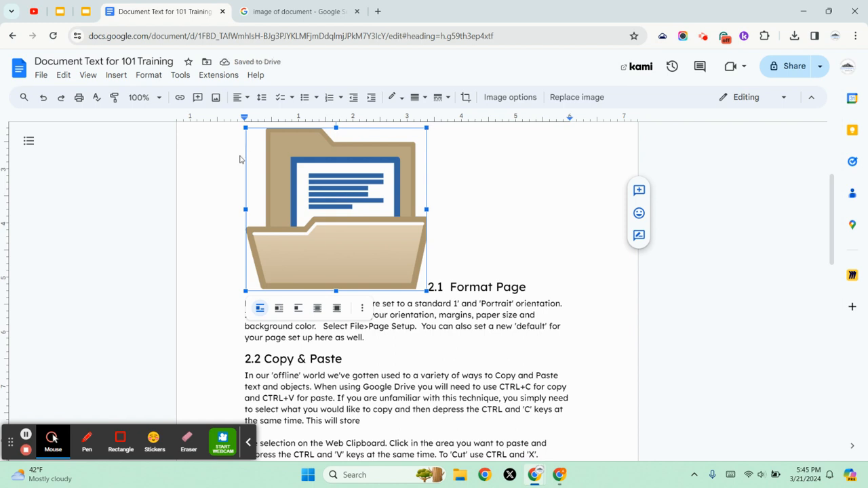
left_click_drag(336, 128, 326, 179)
left_click_drag(247, 185, 286, 182)
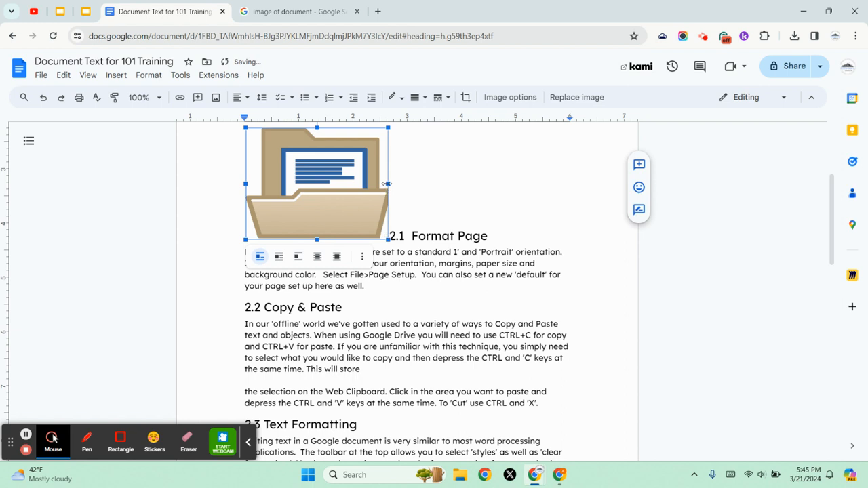
left_click_drag(387, 184, 383, 184)
left_click_drag(383, 127, 320, 180)
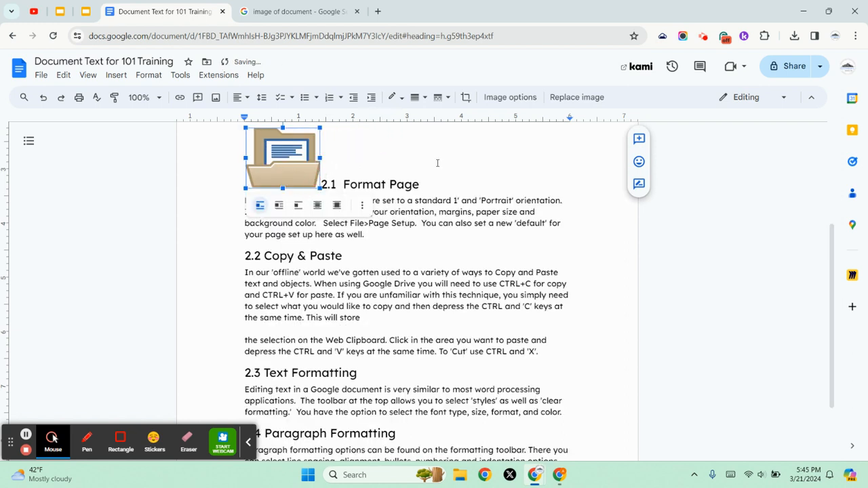
left_click(511, 147)
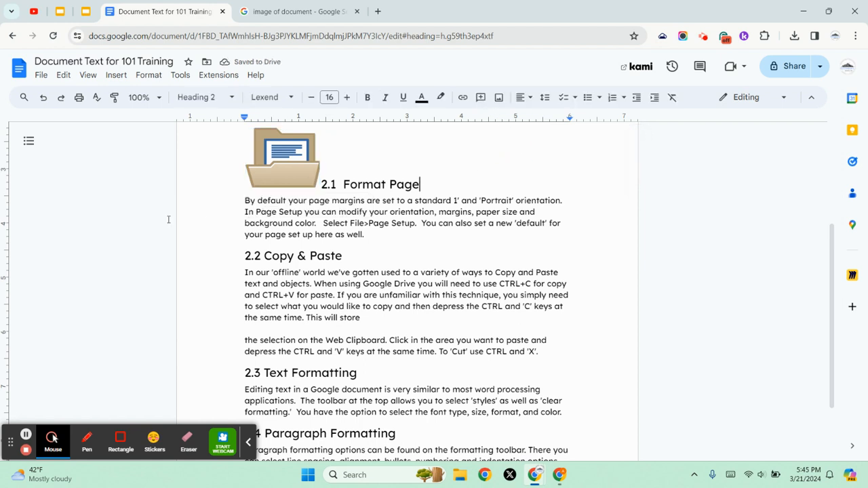
Step: Set the folder image to Wrap text so the "2.1 Format Page" section flows beside it
left_click(296, 155)
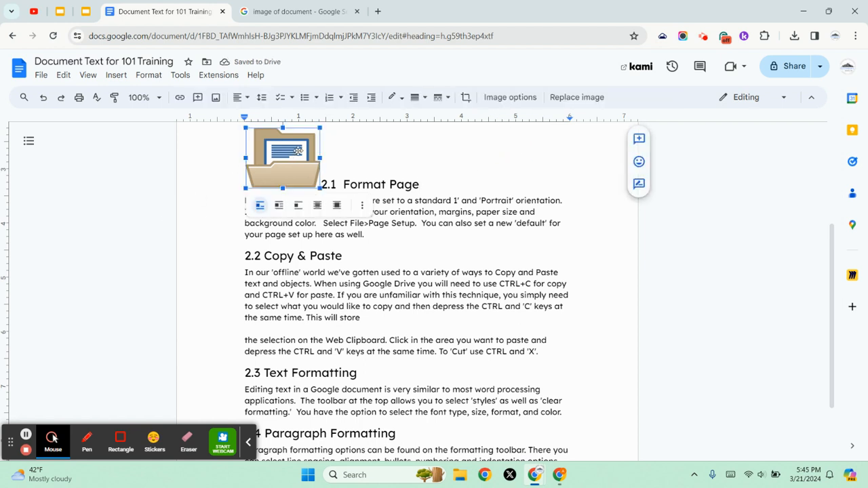
left_click(279, 205)
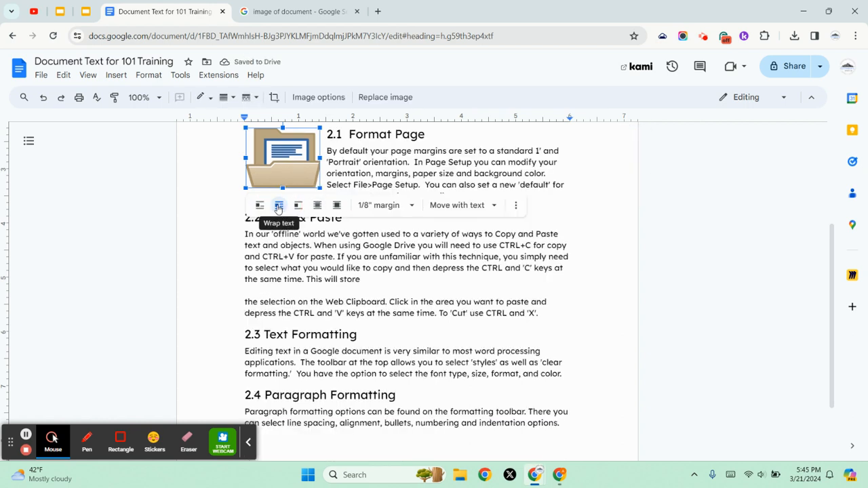
left_click(438, 233)
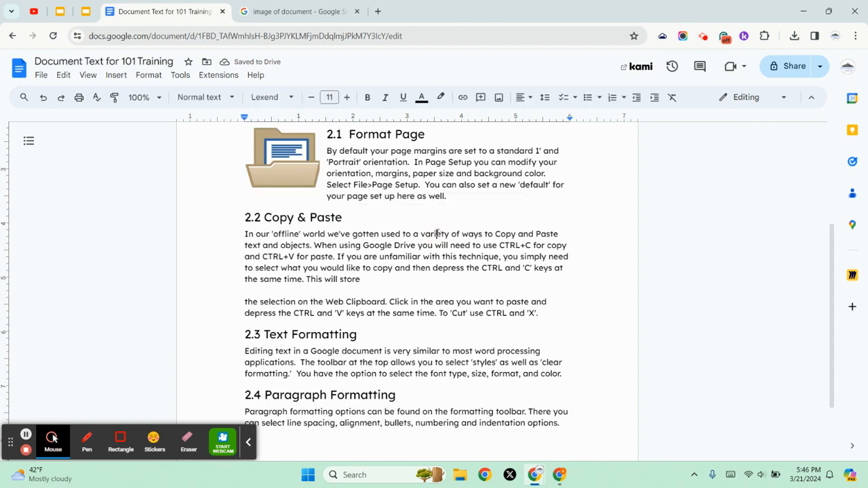
Step: Try margins of 0", 1/2", 3/8" and 1/8" around the folder image
left_click_drag(304, 175, 302, 178)
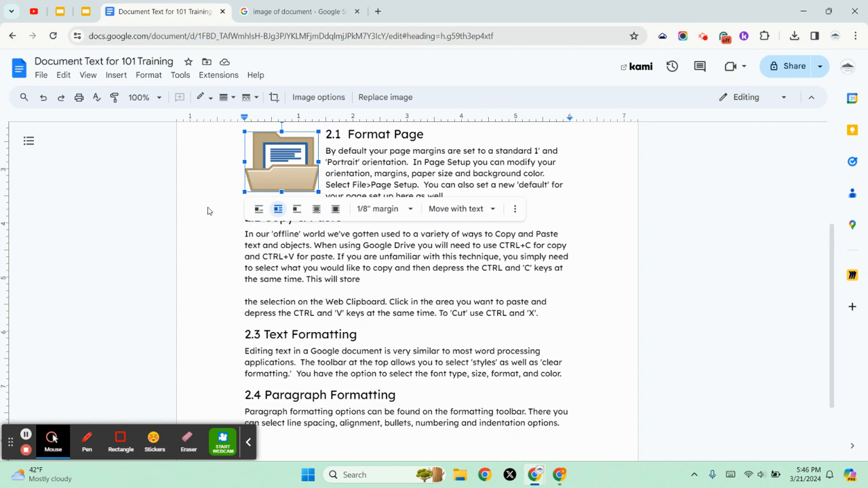
left_click(380, 210)
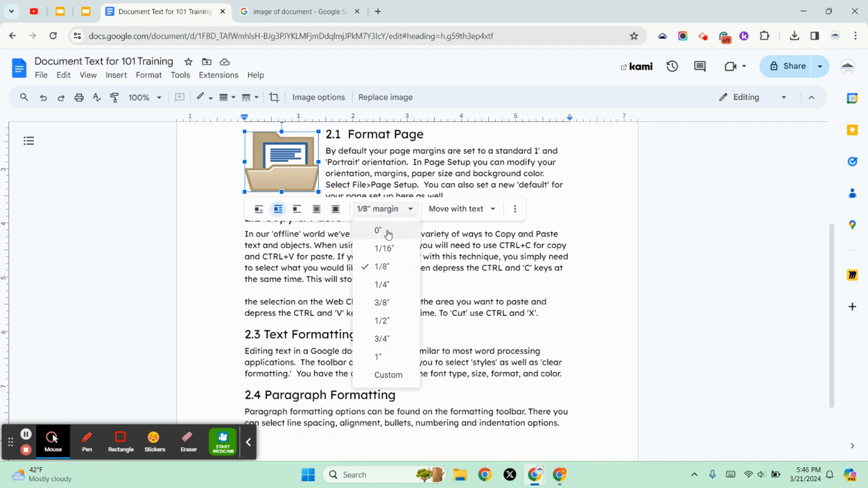
left_click(384, 178)
left_click(372, 207)
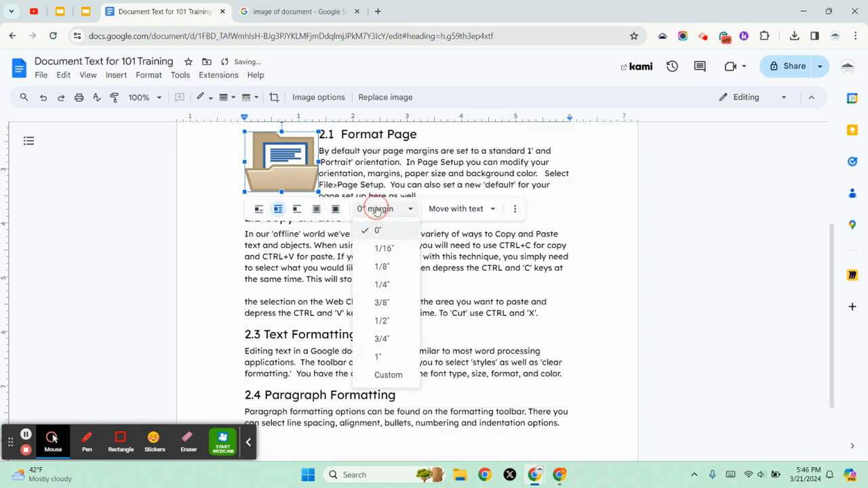
left_click(384, 322)
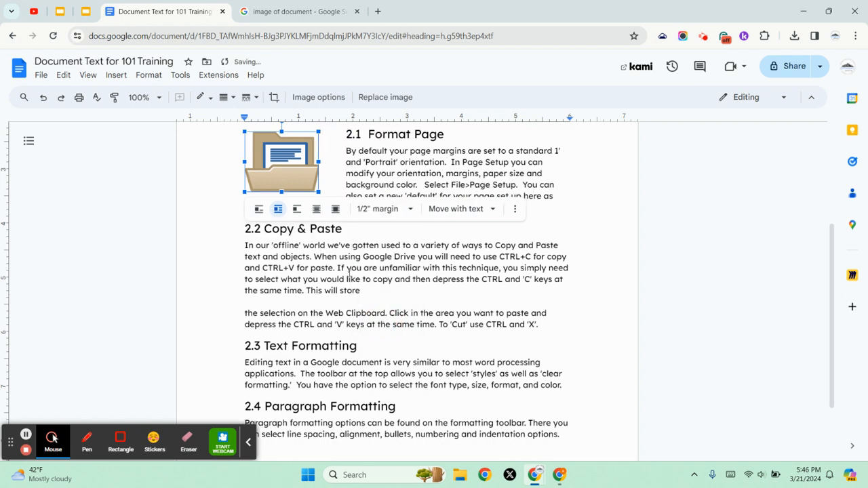
left_click(397, 216)
left_click(385, 303)
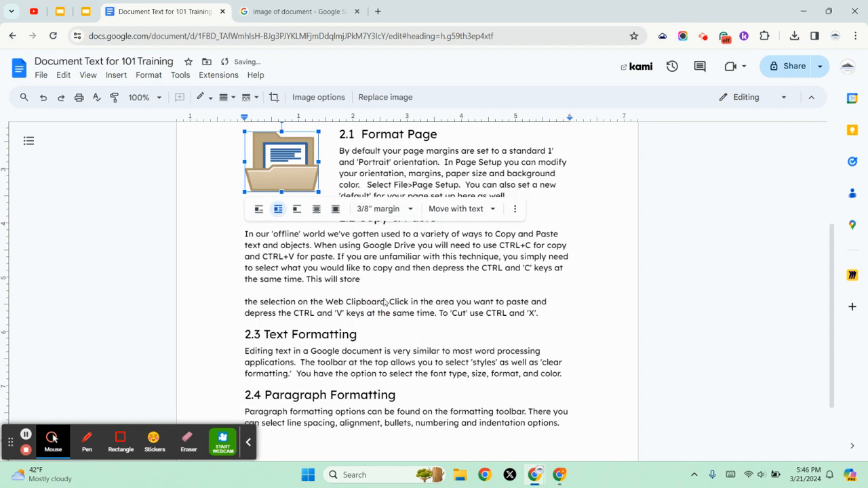
left_click(377, 209)
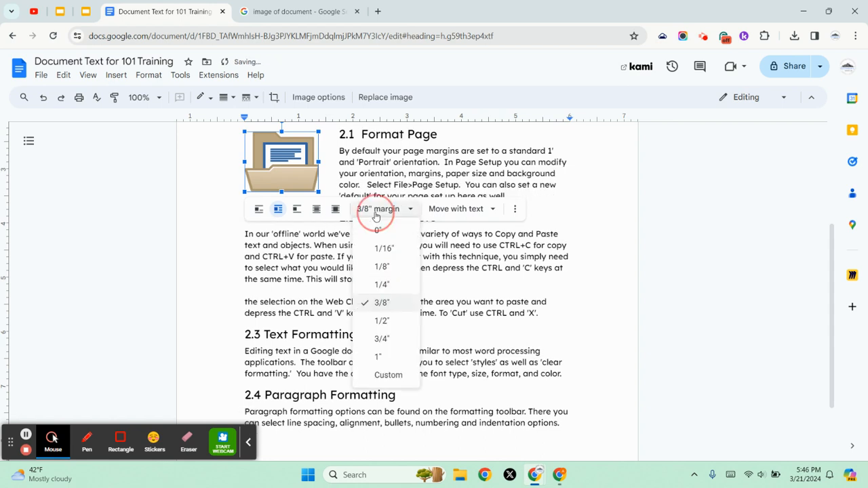
left_click(390, 266)
Step: Set the folder image's text-wrap margin to 1/4" and deselect the image
left_click(387, 212)
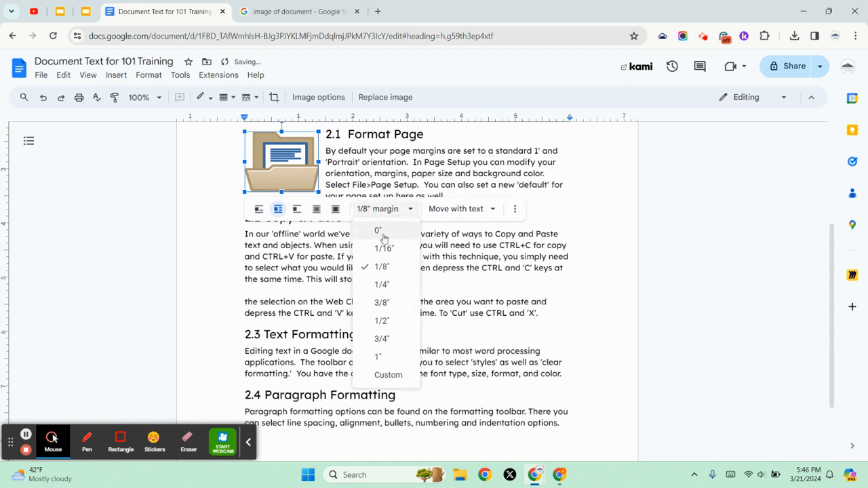
left_click(392, 283)
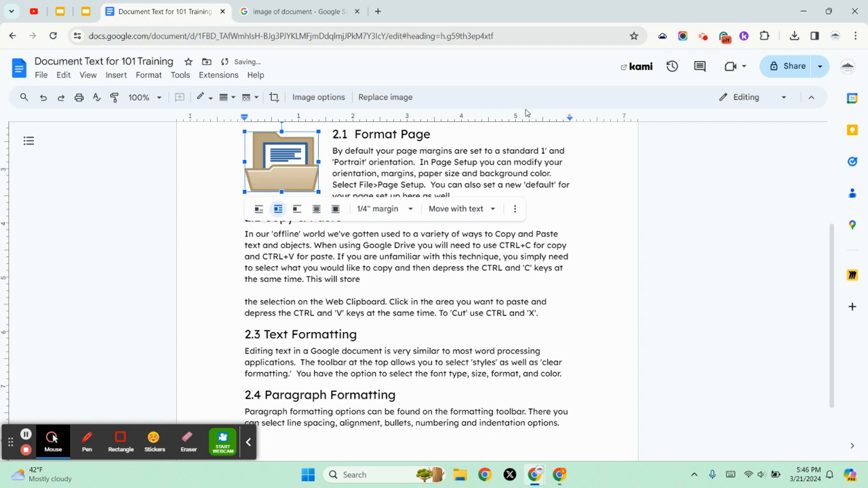
left_click(340, 156)
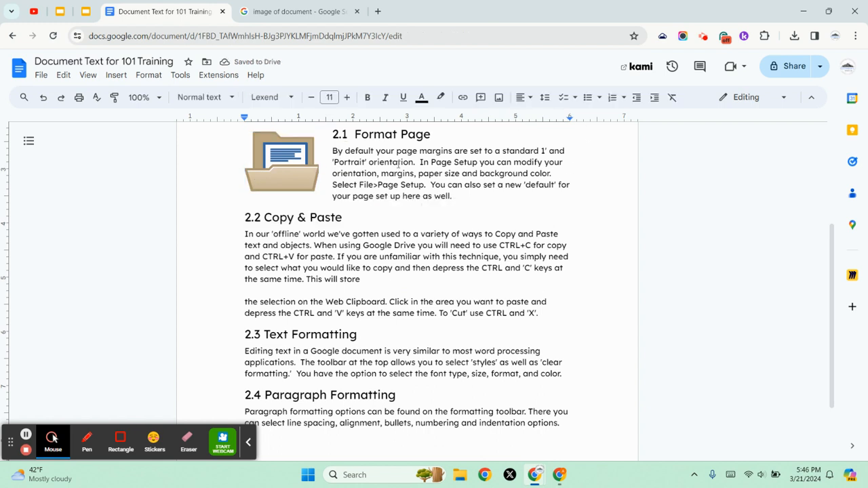
Step: Lower the folder image's opacity slightly in its image adjustments
left_click(297, 164)
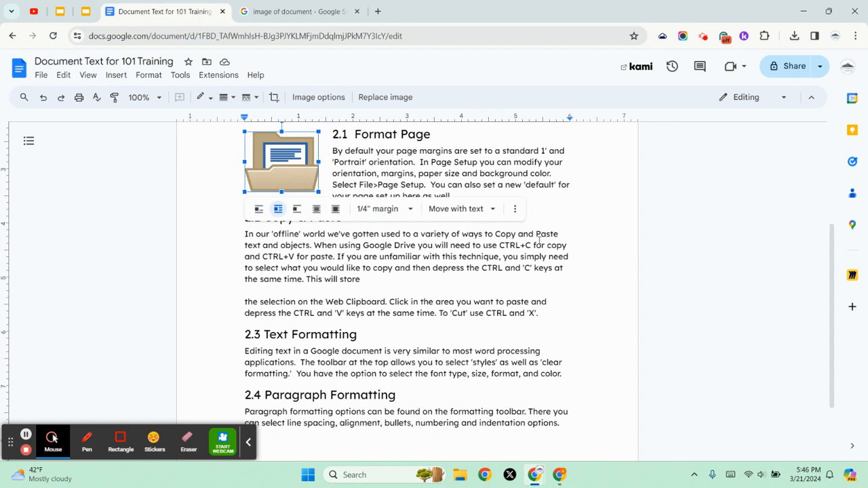
left_click(515, 209)
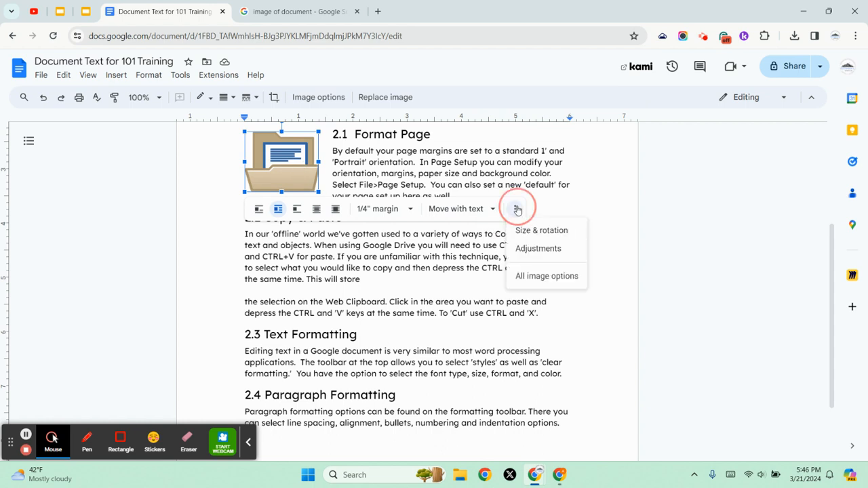
left_click(545, 250)
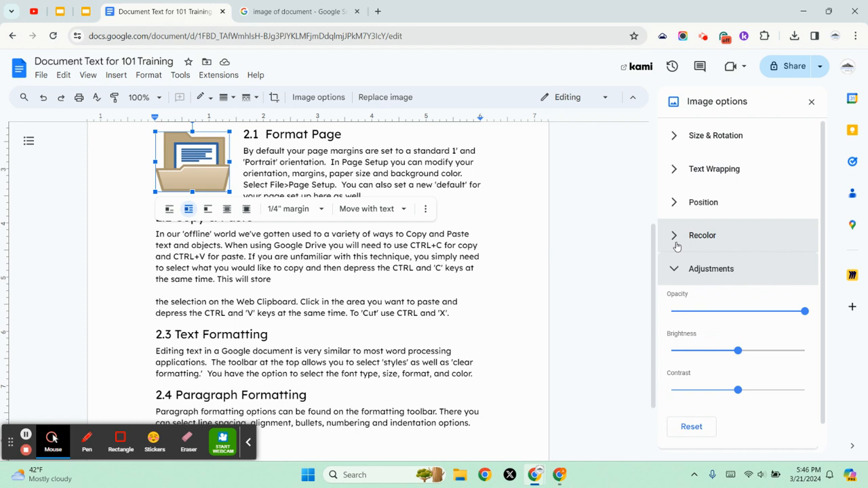
left_click_drag(805, 312, 782, 311)
Step: Recolor the folder image blue with the Dark 7 option
left_click(709, 234)
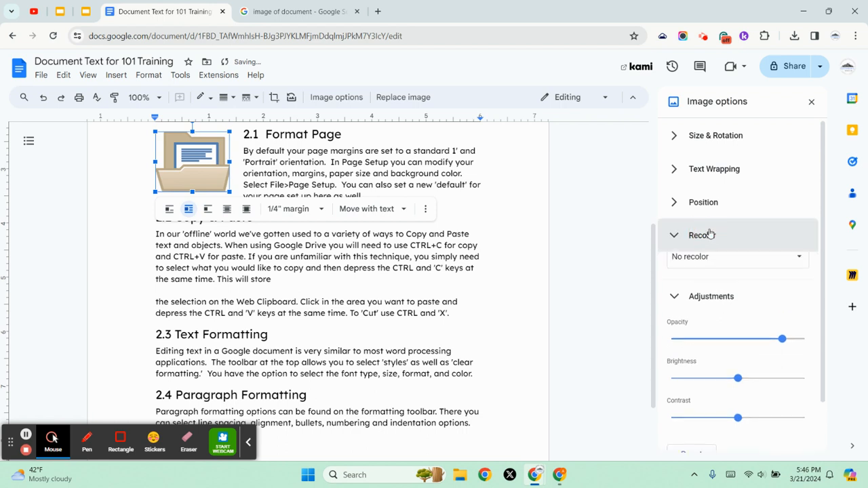
left_click(743, 274)
scroll(743, 375, "down", 3)
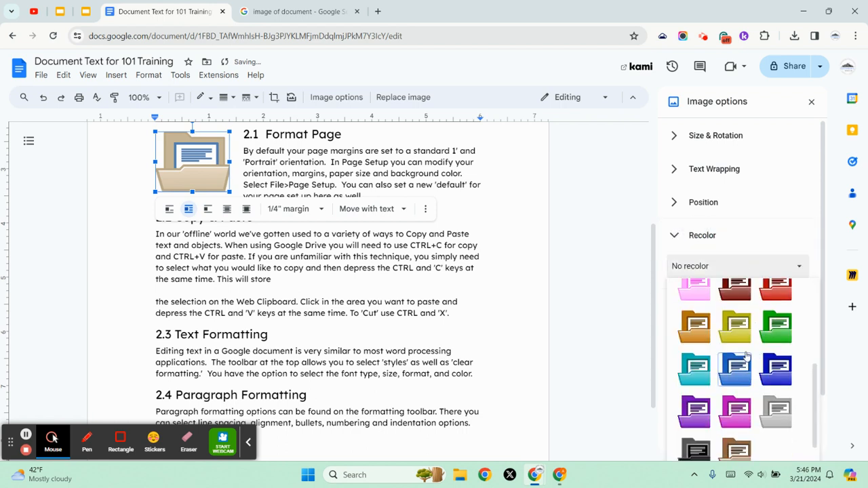
left_click(736, 370)
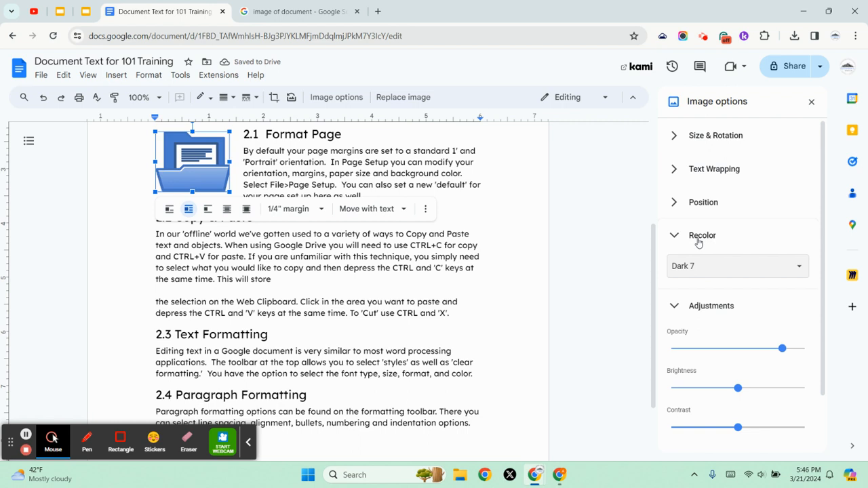
Step: Give the folder image the alt text description "picture of a file" and deselect it
scroll(719, 210, "down", 2)
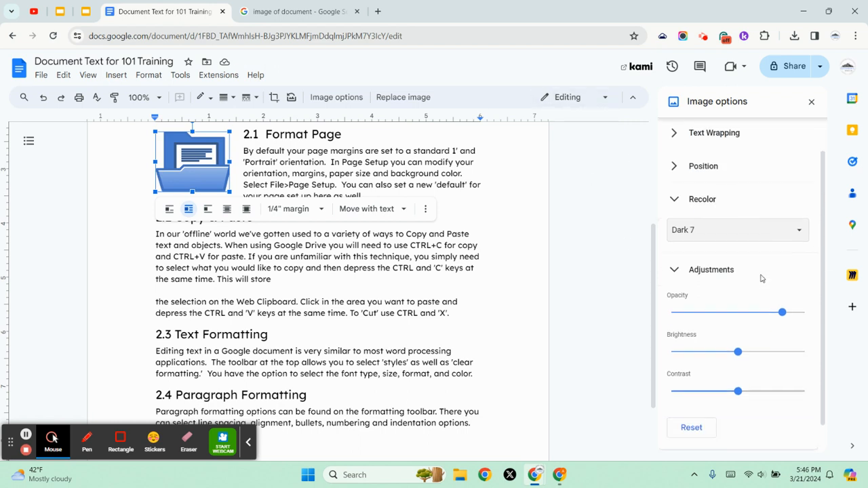
scroll(733, 394, "up", 2)
scroll(710, 223, "down", 2)
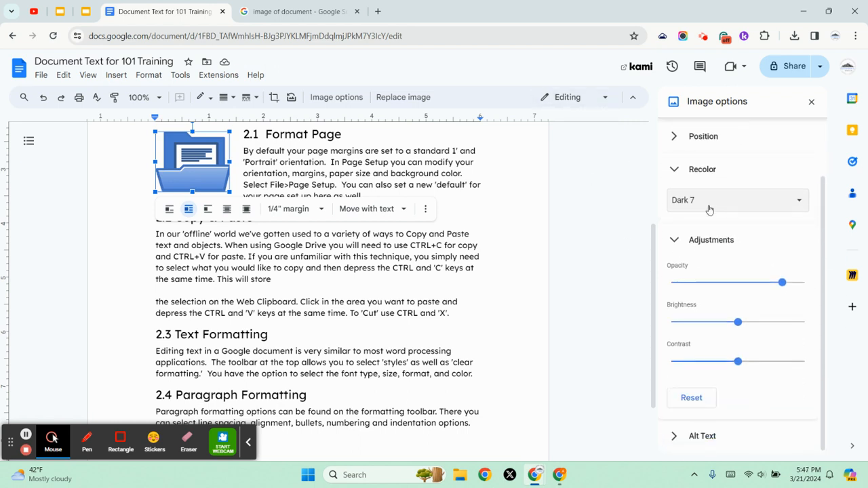
left_click(705, 436)
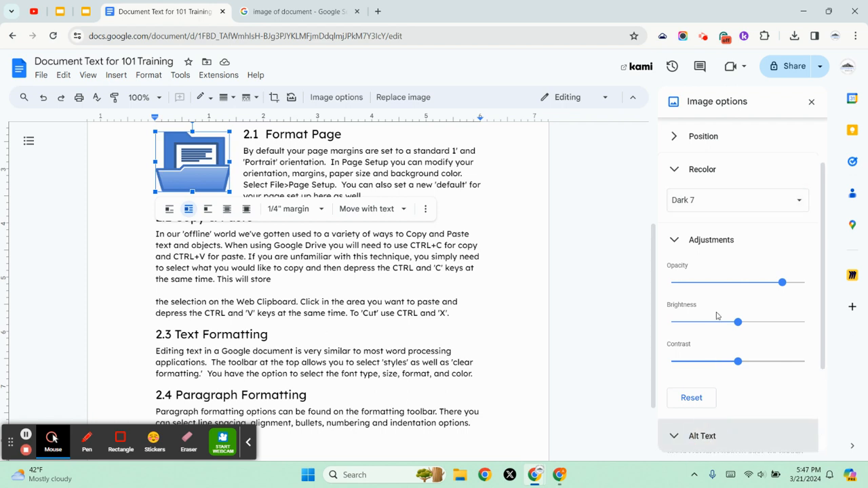
scroll(714, 316, "down", 1)
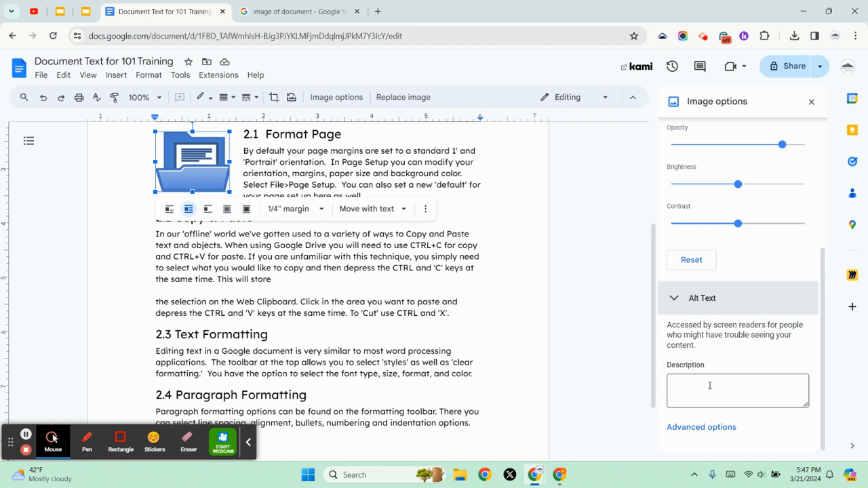
left_click(710, 386)
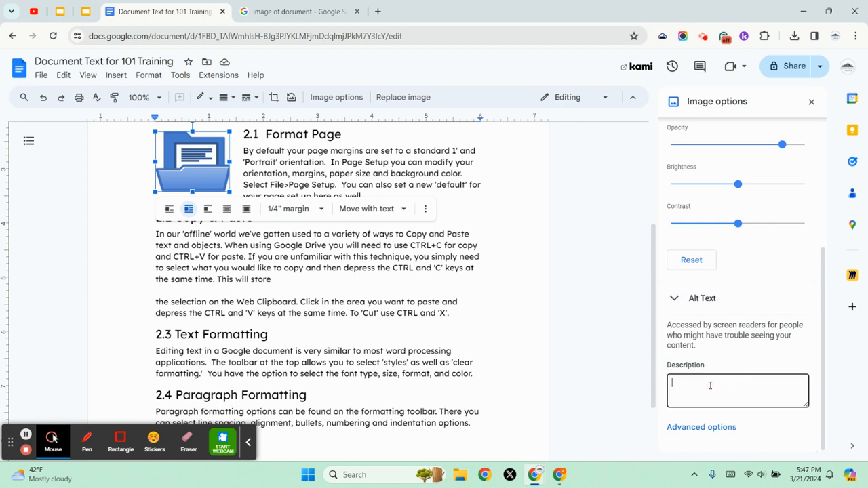
type("picture of a file")
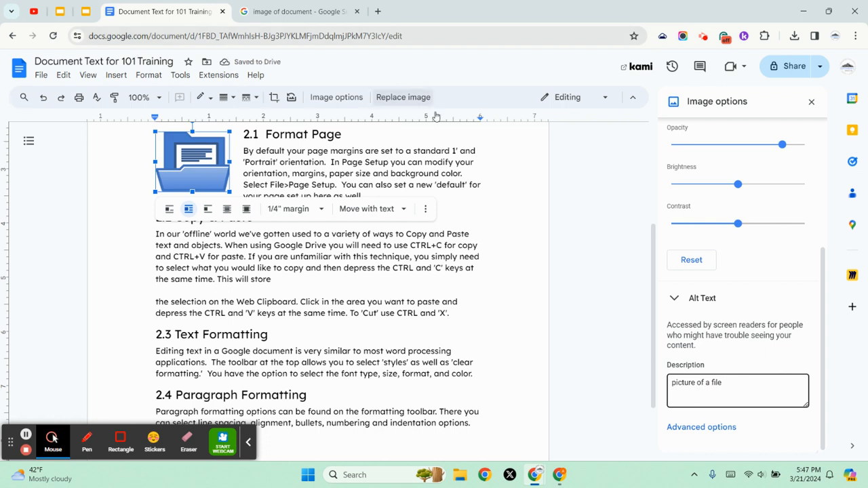
scroll(502, 181, "up", 1)
left_click(503, 181)
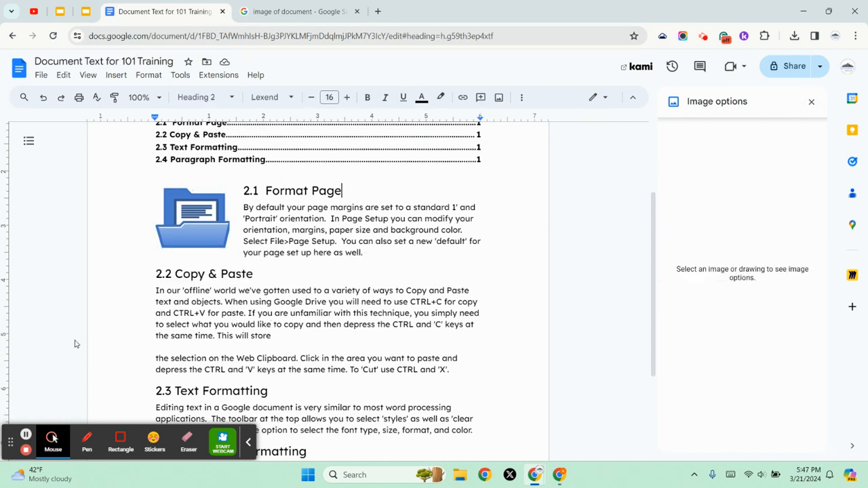
Step: Search the emojis for "documen" and insert the curled page emoji before "In our 'offline' world" under "2.2 Copy & Paste"
left_click(144, 291)
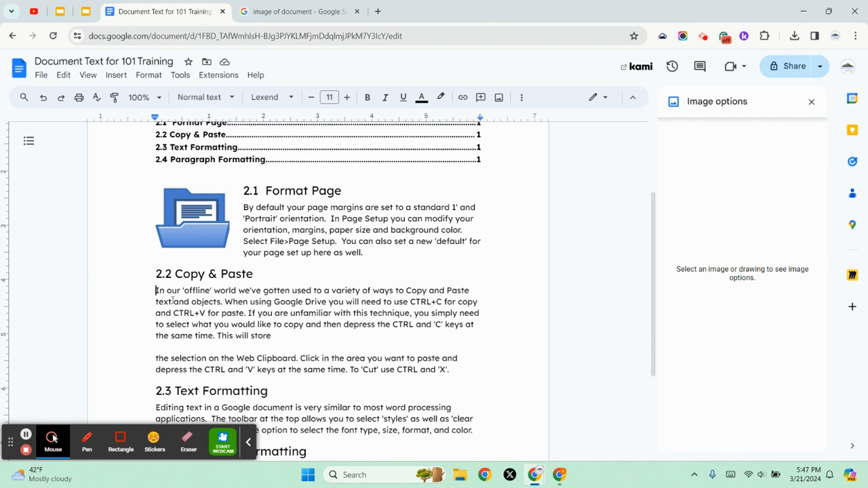
left_click(116, 75)
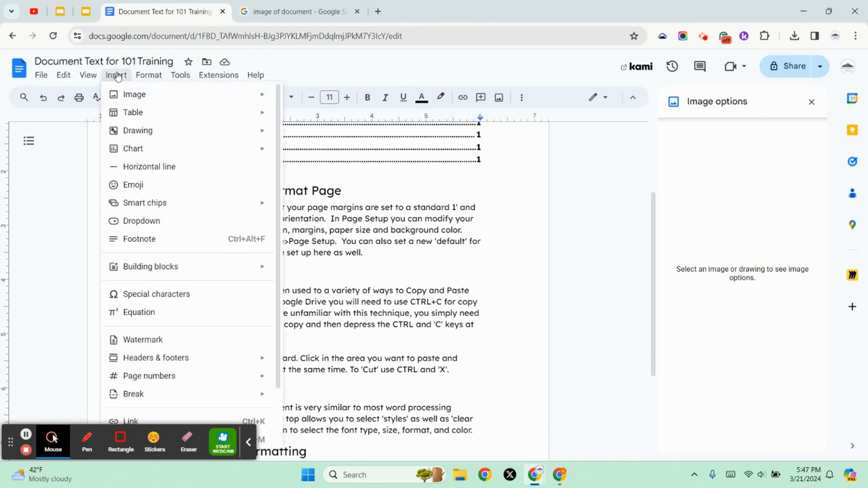
left_click(148, 185)
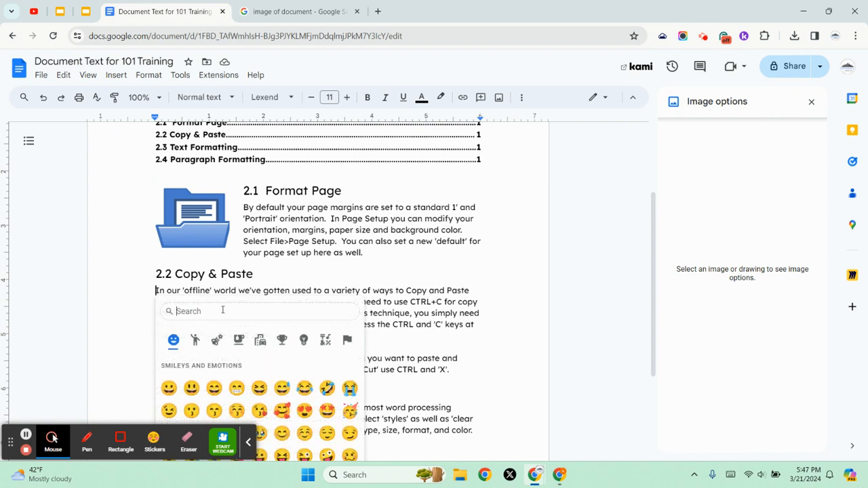
type("documen")
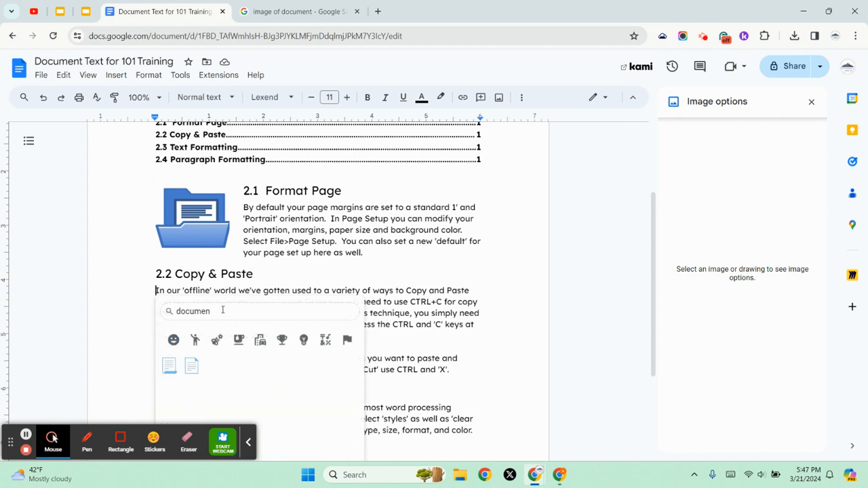
left_click(171, 366)
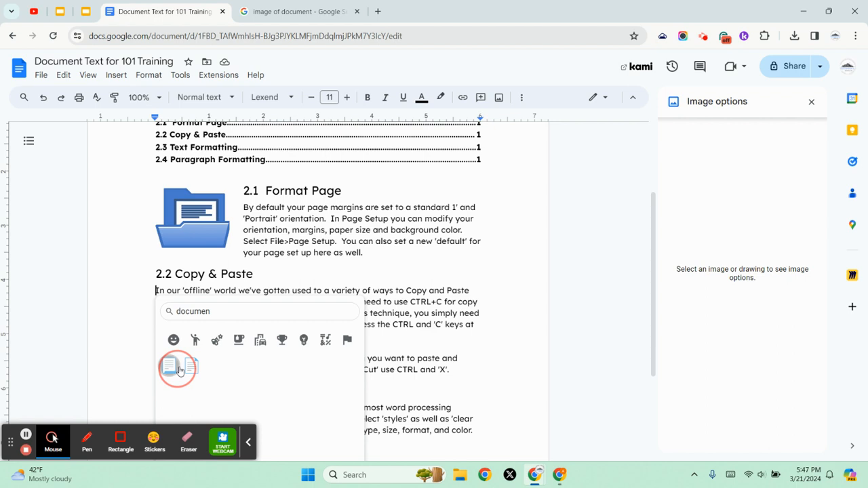
left_click(163, 291)
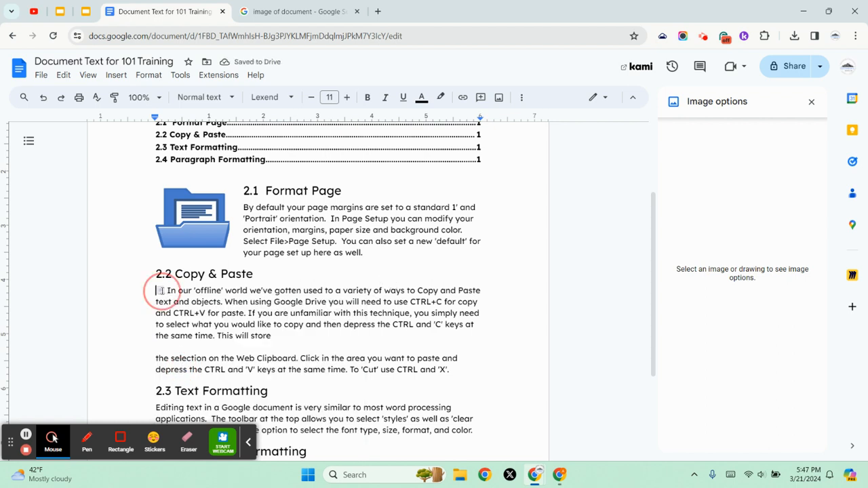
Step: Insert a beaming grin emoji with smiling eyes at the end of the "2.3 Text Formatting" heading
scroll(318, 269, "down", 1)
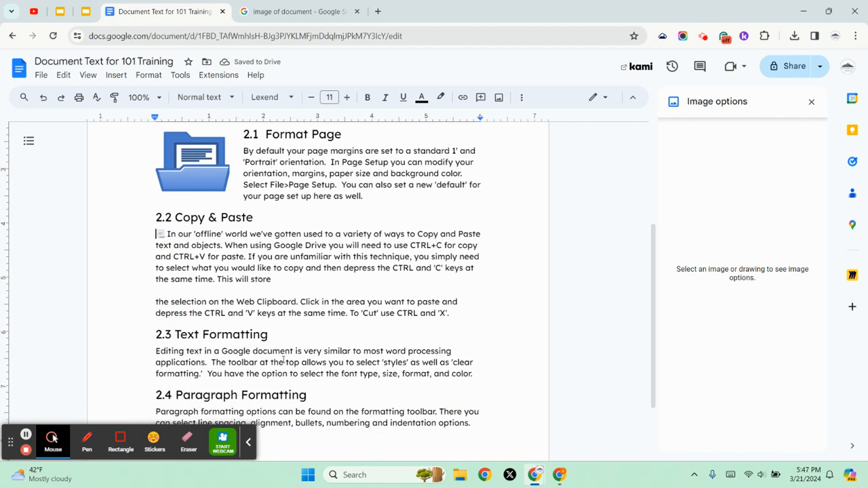
left_click(287, 332)
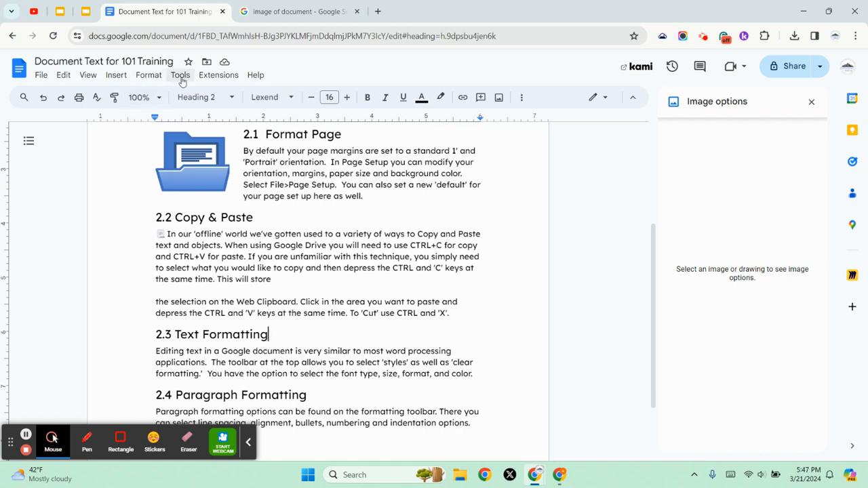
left_click(118, 78)
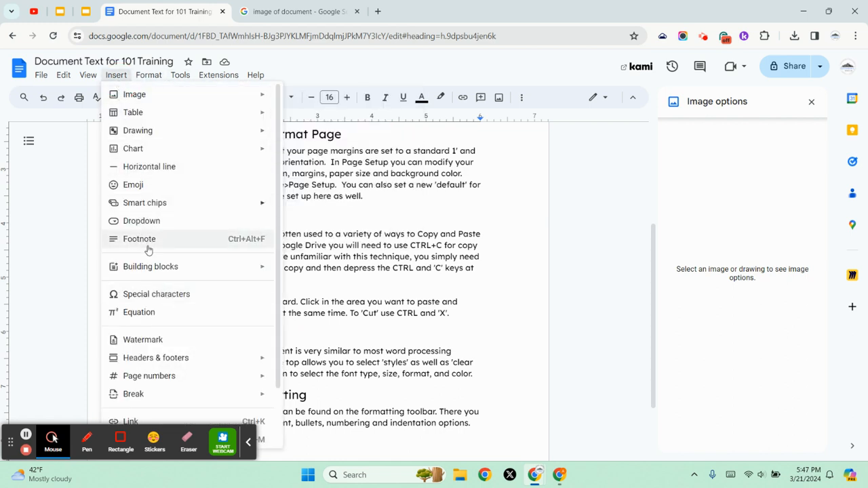
left_click(150, 187)
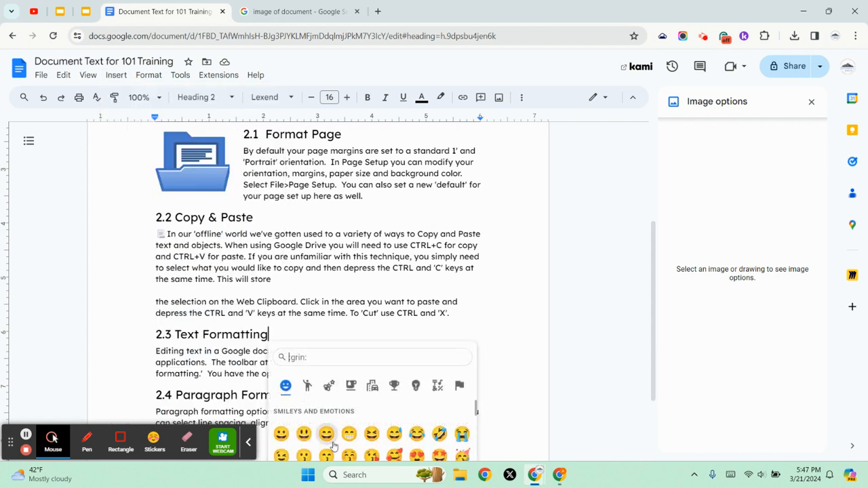
left_click(349, 433)
Step: Enlarge the "2.3 Text Formatting" heading and its emoji to font size 40, then deselect them
left_click_drag(293, 330, 137, 341)
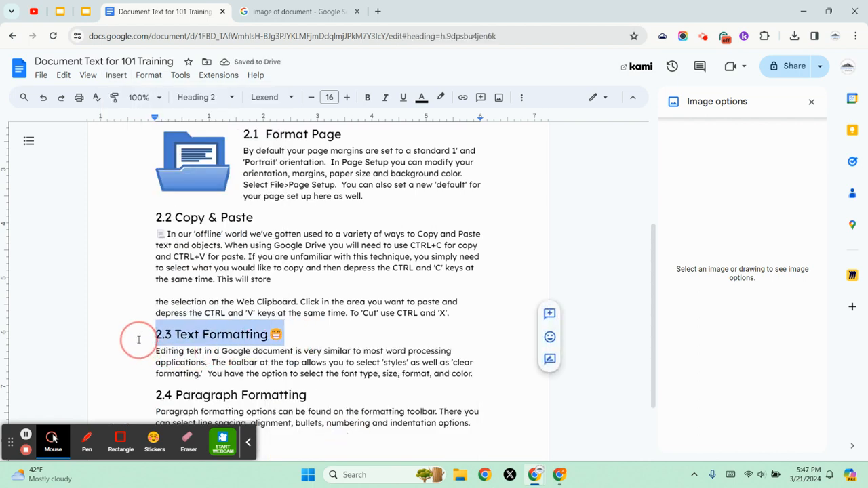
left_click(346, 98)
left_click(346, 98)
left_click(346, 98)
double_click(346, 98)
left_click(346, 98)
double_click(346, 99)
double_click(346, 99)
left_click(346, 98)
double_click(346, 99)
double_click(346, 99)
left_click(346, 98)
double_click(346, 98)
double_click(346, 99)
left_click(346, 99)
double_click(346, 99)
left_click(346, 99)
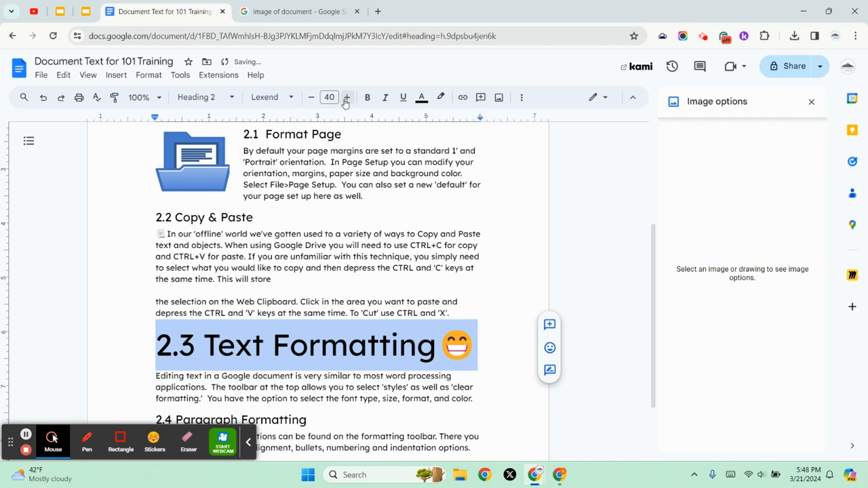
left_click(161, 234)
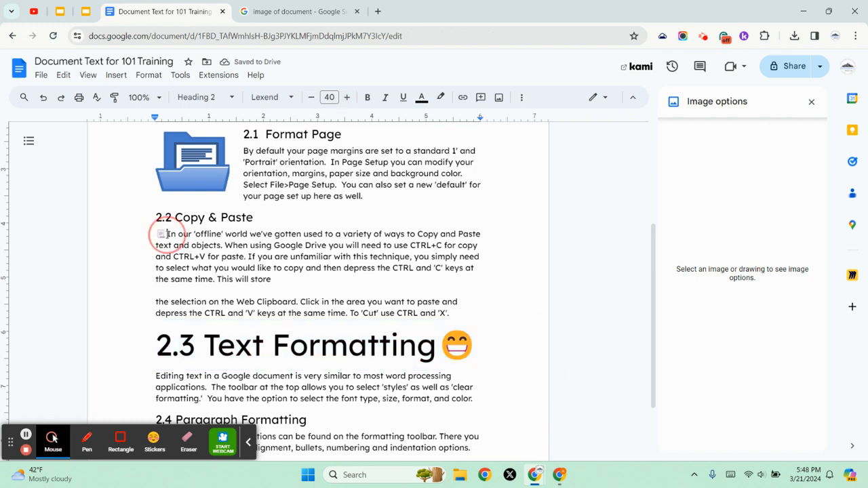
Step: Enlarge the curled page emoji before "In our 'offline' world" to font size 31
left_click(348, 97)
double_click(349, 97)
double_click(348, 97)
left_click(349, 97)
double_click(349, 97)
triple_click(348, 97)
triple_click(349, 97)
triple_click(349, 97)
double_click(349, 97)
left_click(350, 96)
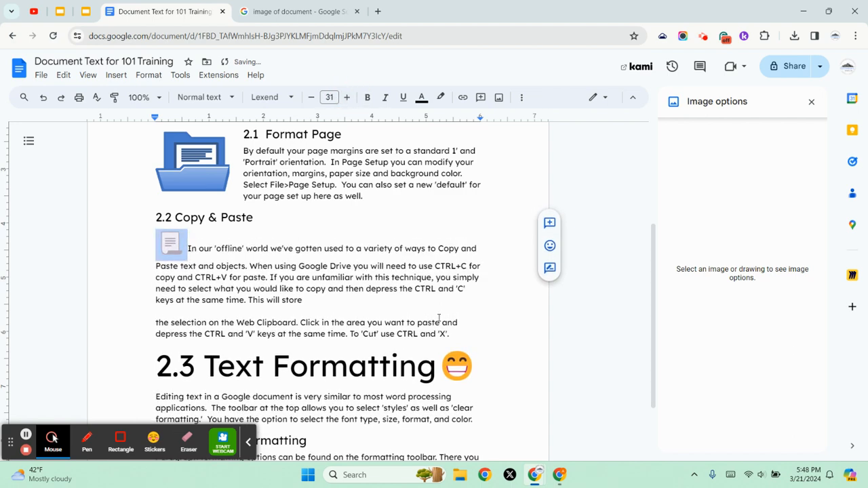
Step: Undo the curled page emoji's last size increases down to font size 17
left_click(42, 98)
double_click(42, 99)
double_click(42, 98)
triple_click(42, 99)
double_click(42, 99)
double_click(42, 98)
double_click(42, 99)
Step: Apply the Heading 2 style to the enlarged "2.3 Text Formatting" heading and its emoji, then deselect them
left_click_drag(484, 349, 122, 366)
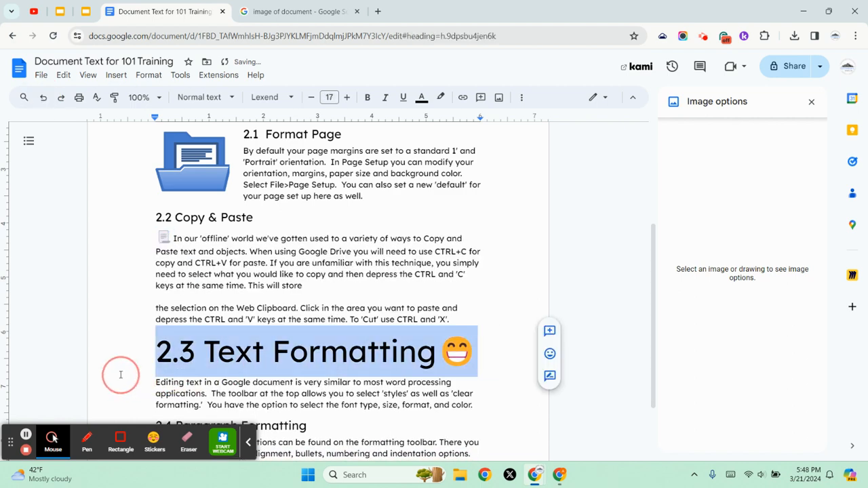
left_click(213, 94)
mouse_move(197, 287)
left_click(355, 281)
left_click(504, 204)
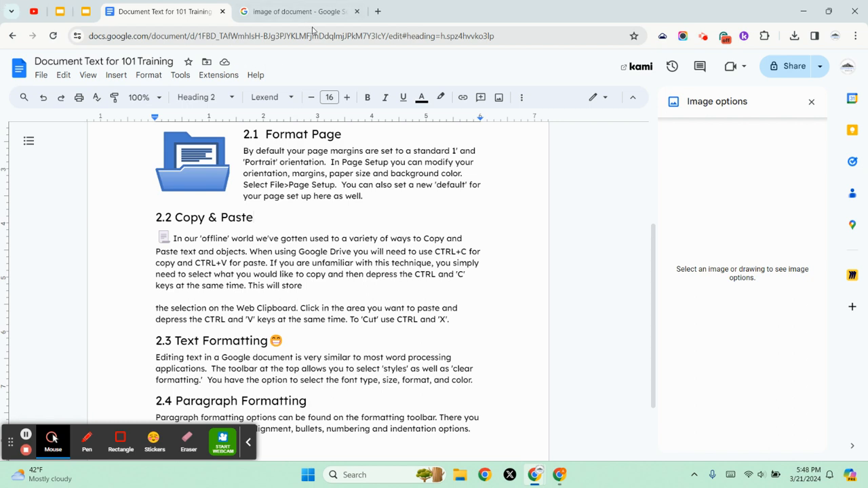
Step: Add a text watermark reading "DRAFT" to the document
left_click(116, 74)
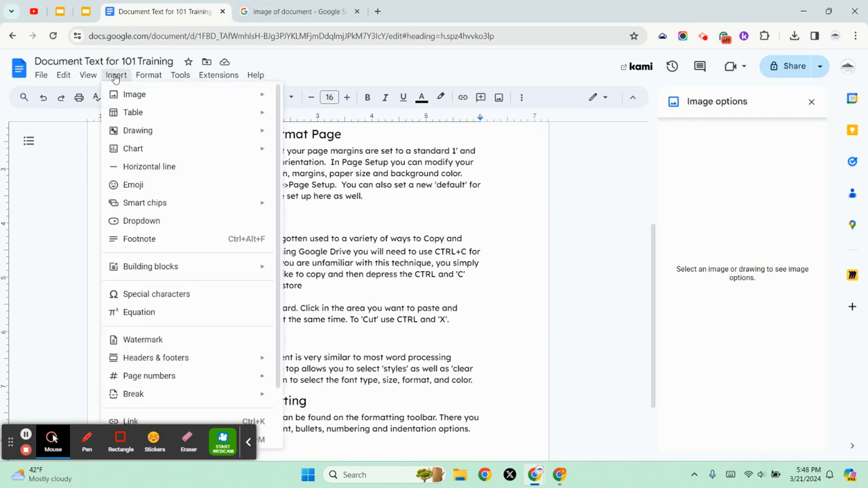
left_click(139, 340)
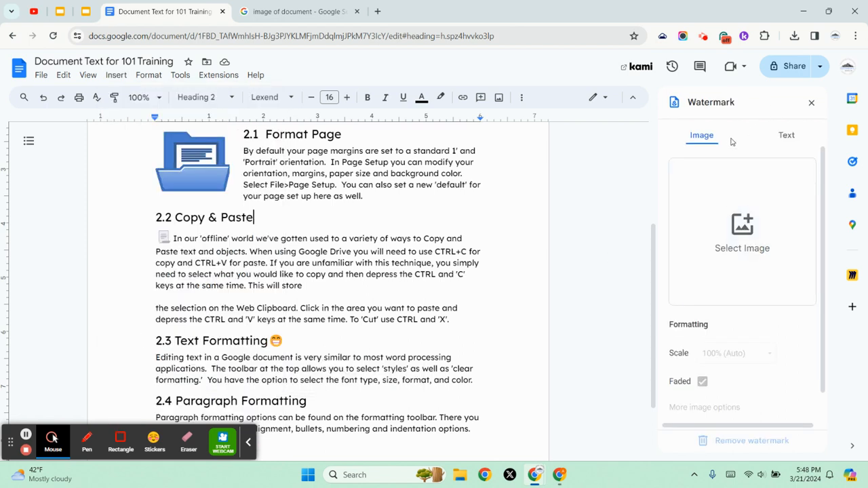
left_click(787, 137)
left_click(708, 166)
type("DRAFT")
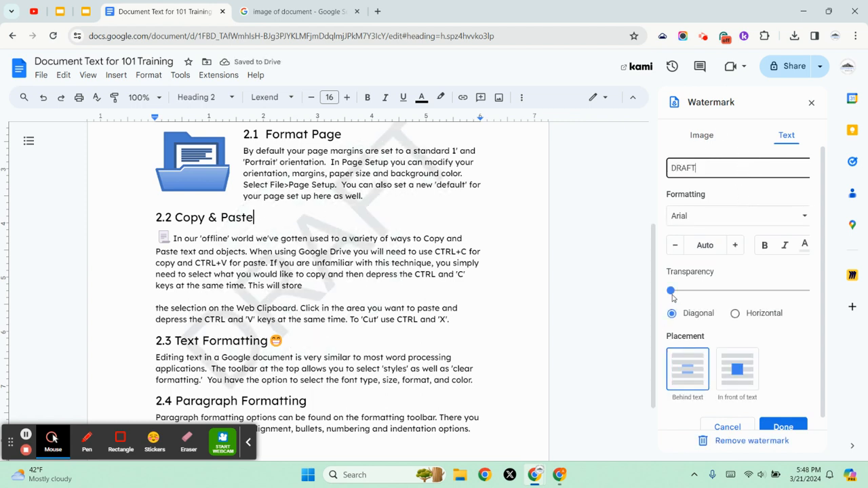
Step: Set the DRAFT watermark's transparency to the minimum and its font to Bowlby One SC
left_click_drag(670, 290, 617, 291)
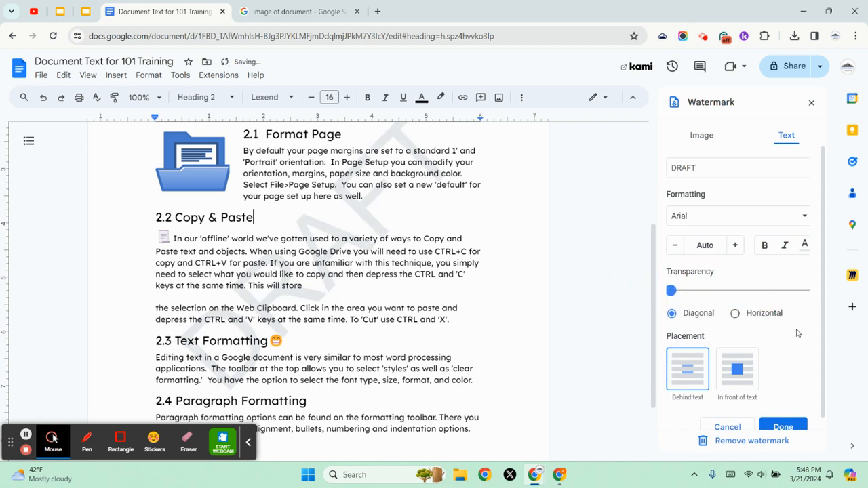
left_click(750, 217)
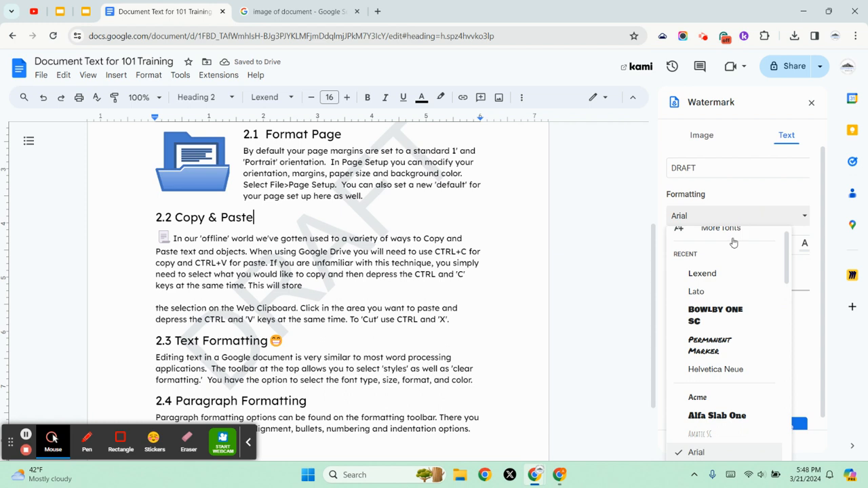
left_click(737, 318)
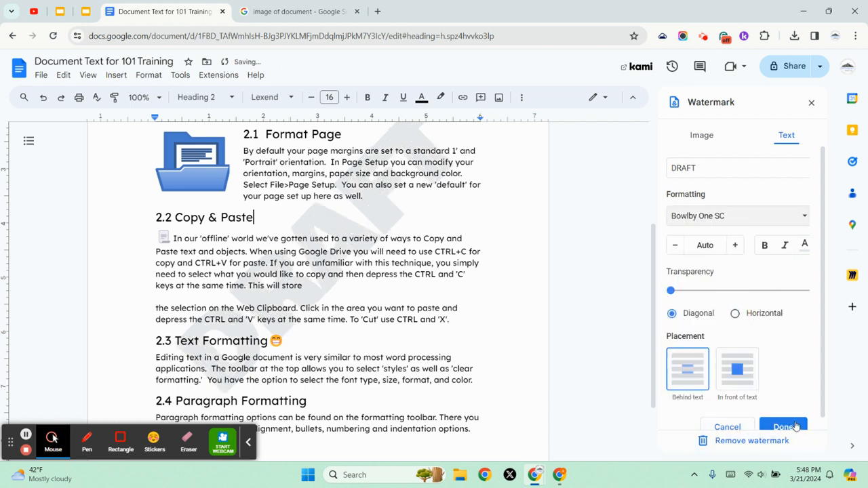
Step: Look at the image watermark options, return to the text options, check the page and apply the DRAFT watermark
left_click(702, 135)
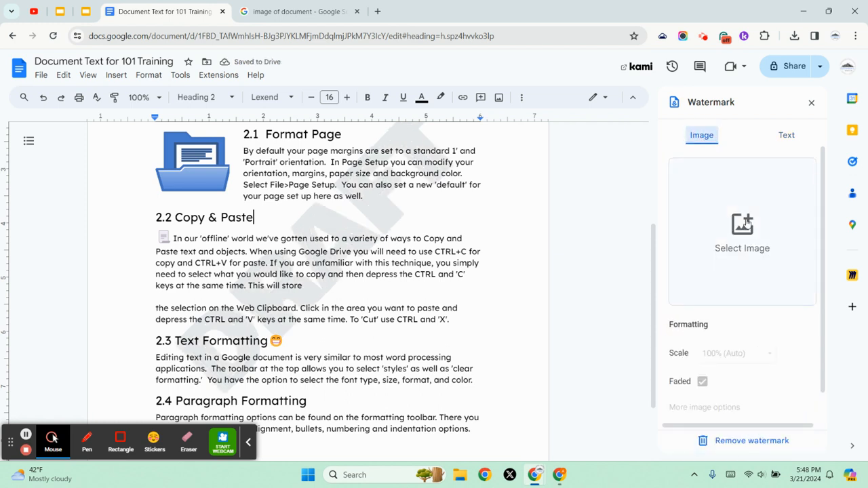
left_click(787, 135)
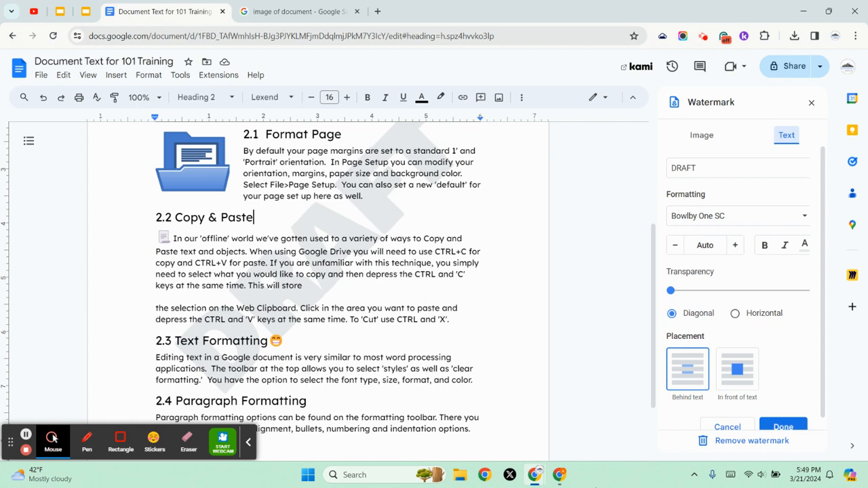
scroll(413, 271, "down", 2)
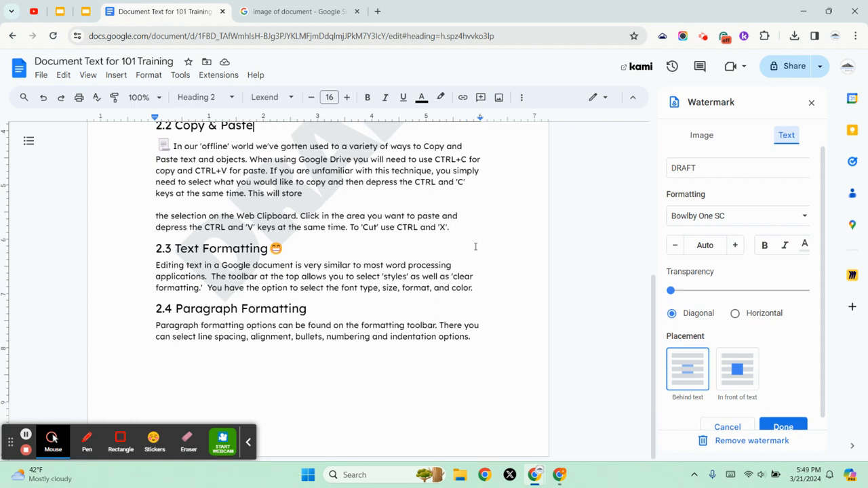
scroll(471, 254, "up", 4)
scroll(590, 285, "down", 1)
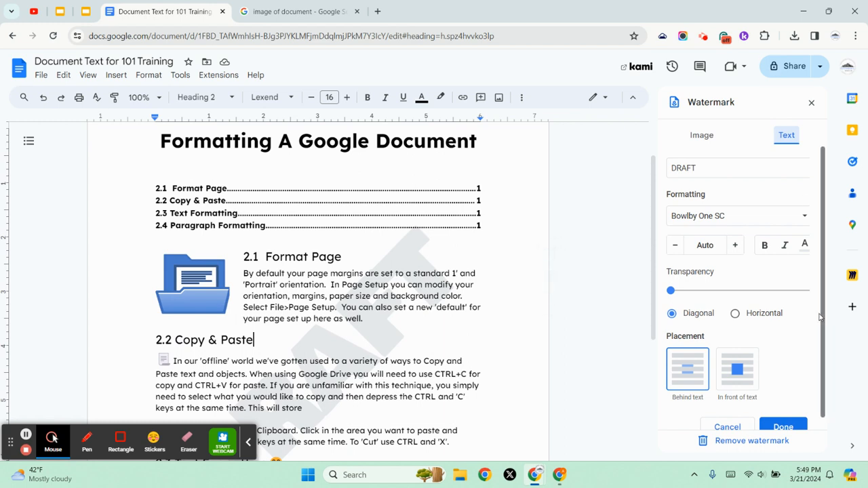
scroll(793, 377, "down", 1)
left_click(784, 417)
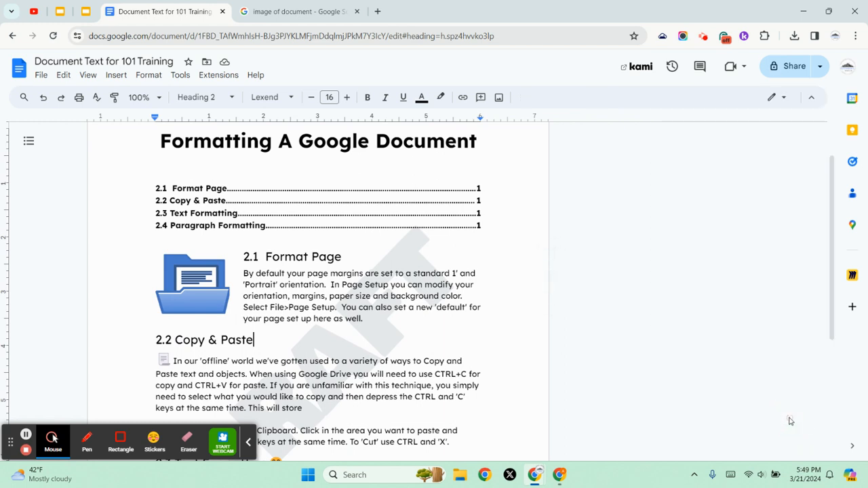
Step: Reopen the watermark settings to review the text options, then close them with the current settings kept
left_click(116, 75)
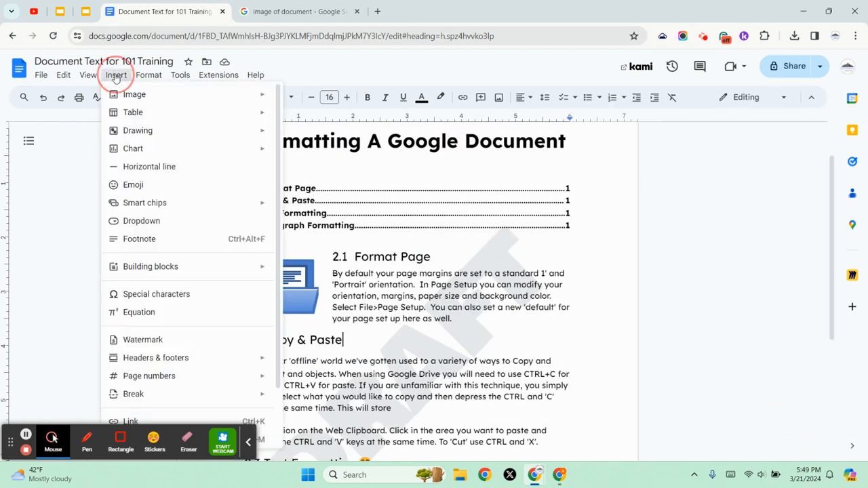
left_click(129, 337)
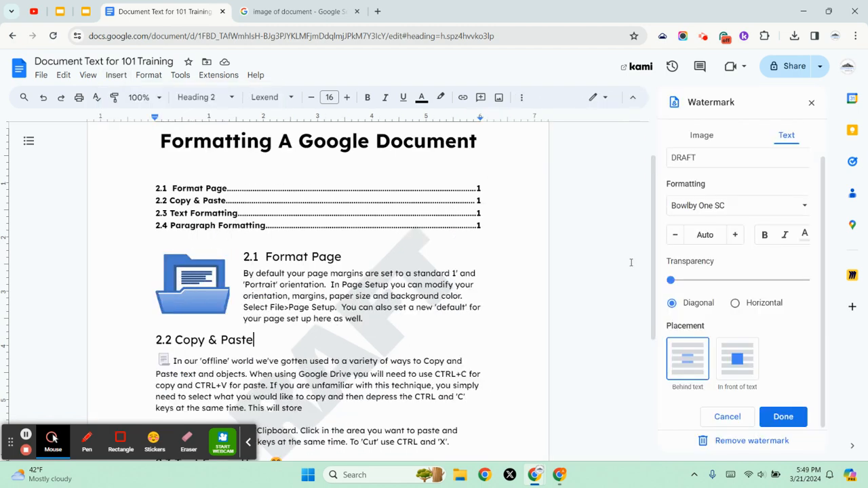
left_click(784, 418)
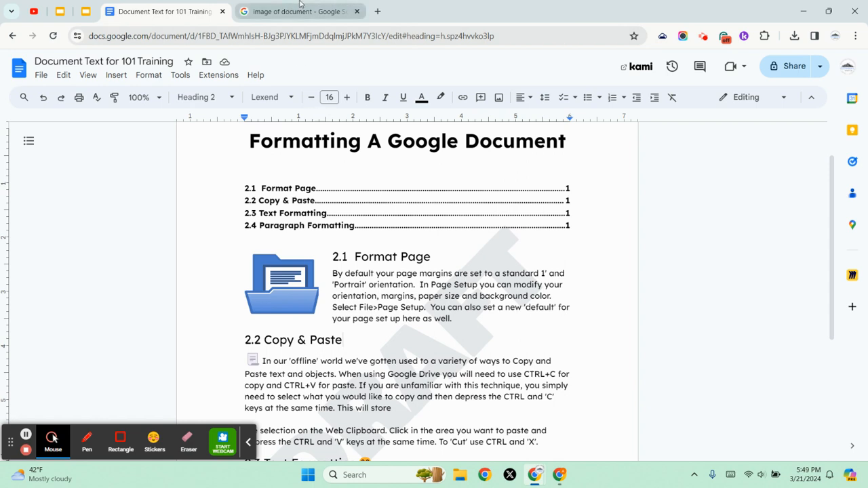
Step: Close the browser page with the "image of document" Google search
left_click(355, 11)
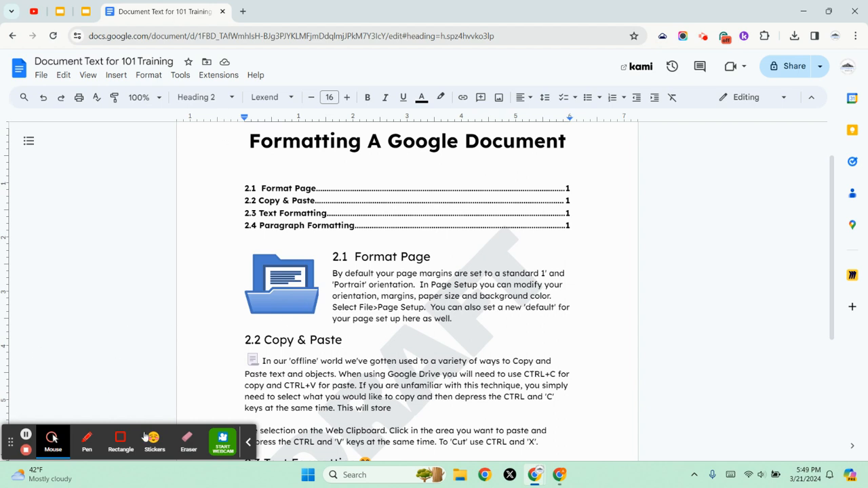
left_click(250, 442)
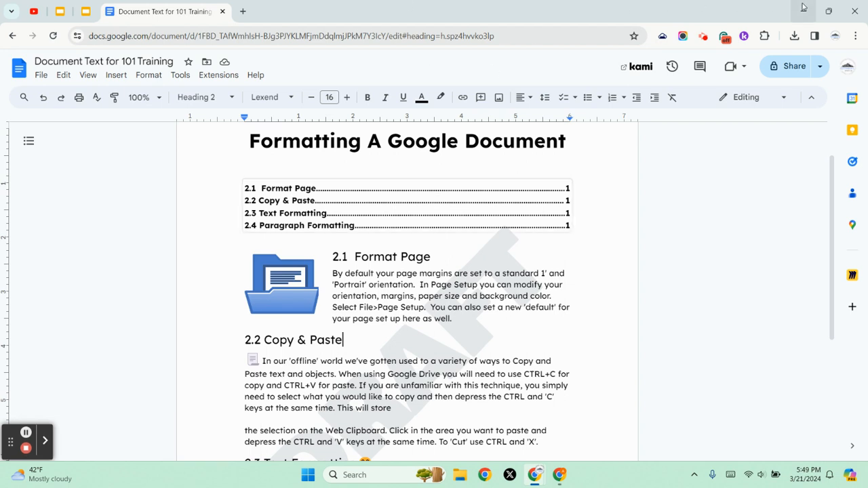
left_click(705, 38)
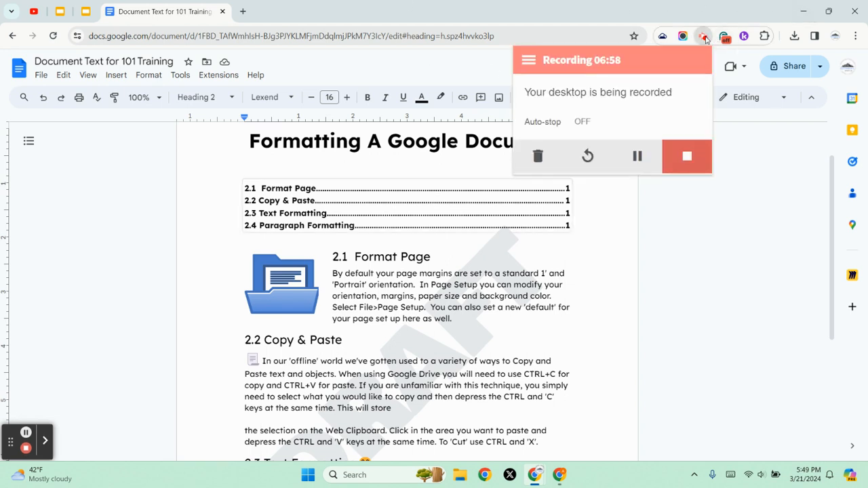